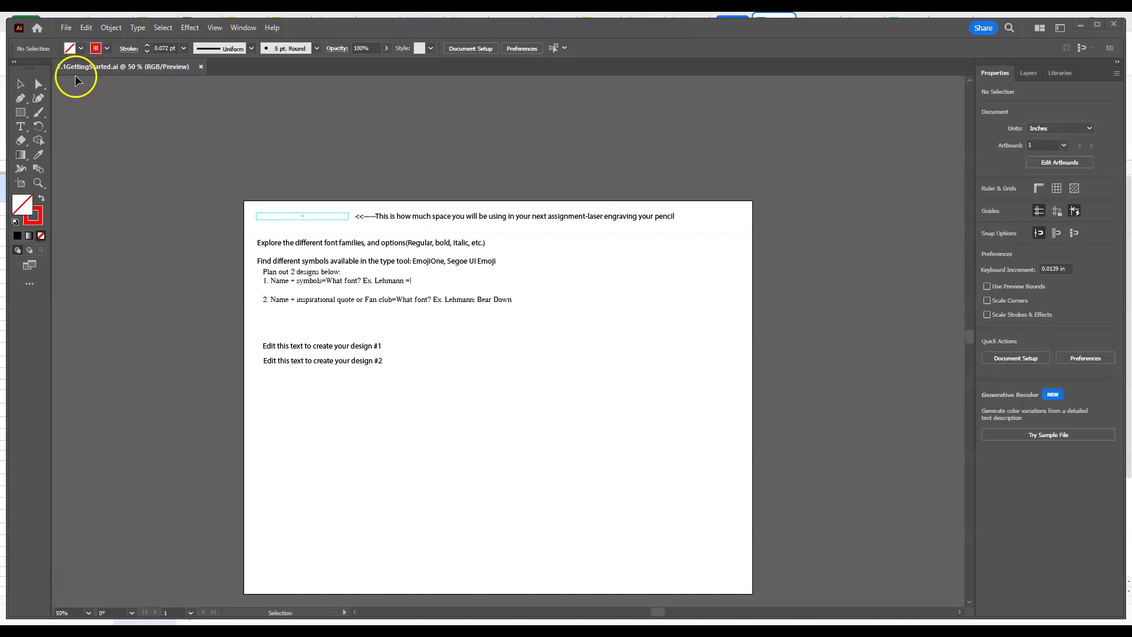
# Bring up the Open file browser and browse from Documents into the Illustrator folder
pyautogui.click(66, 27)
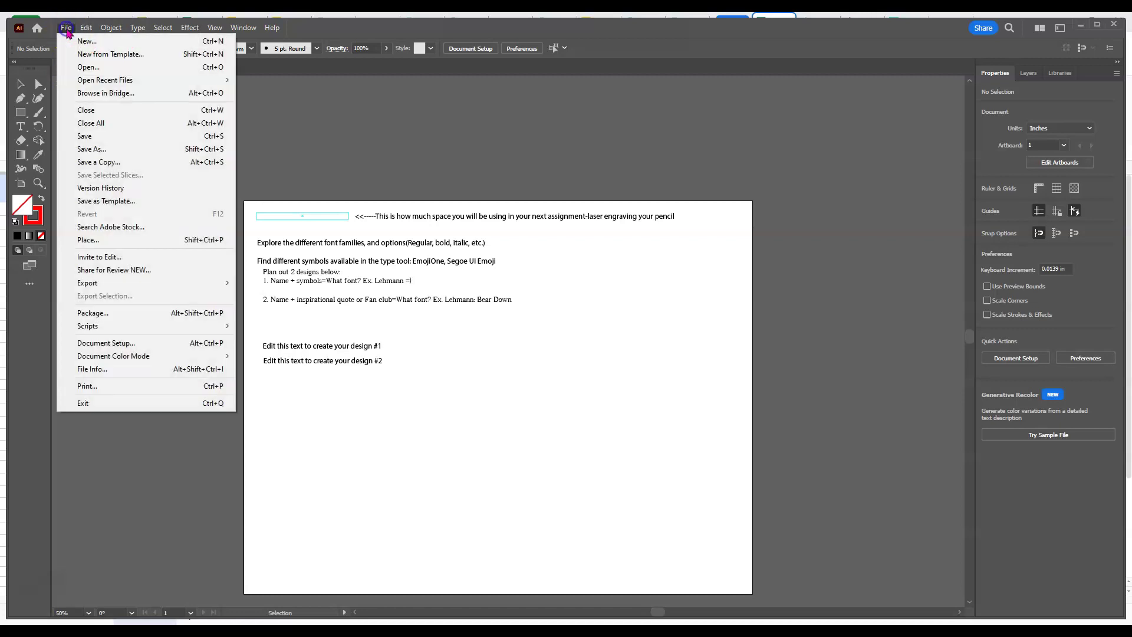
pyautogui.click(87, 69)
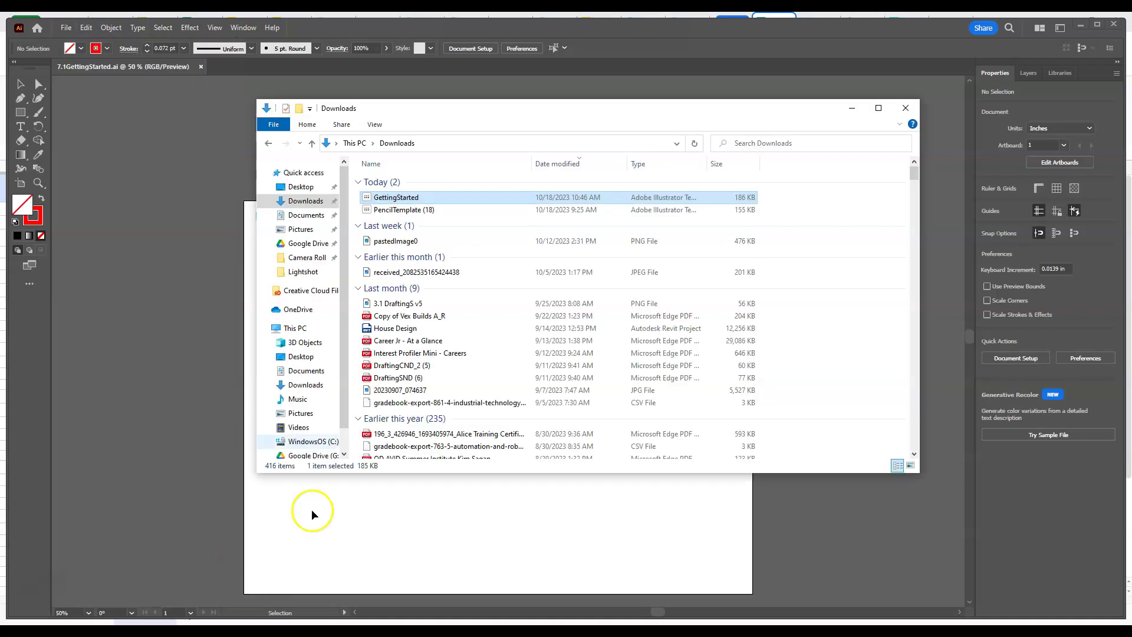
pyautogui.click(307, 217)
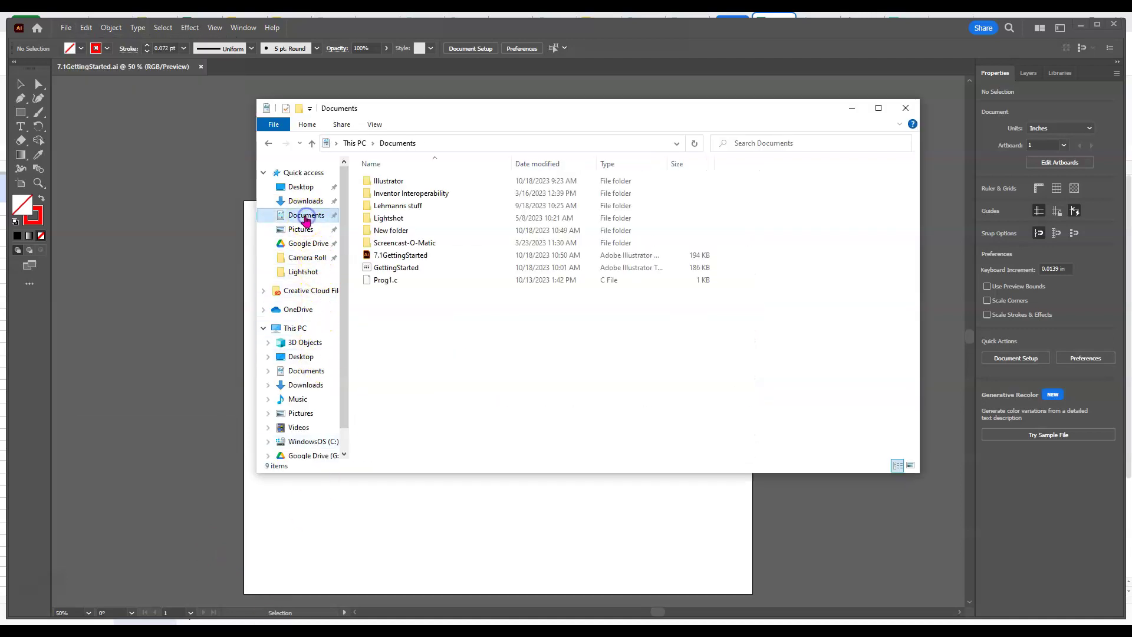
pyautogui.doubleClick(380, 182)
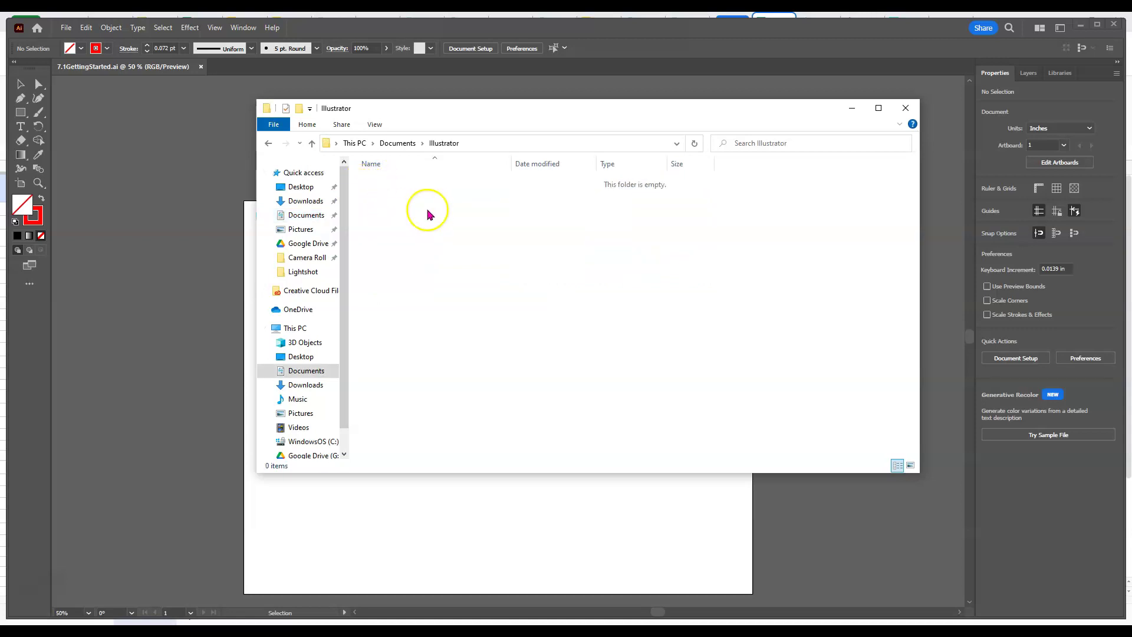
# Move 7.1GettingStarted from Documents into the Inventor Interoperability folder
pyautogui.click(312, 217)
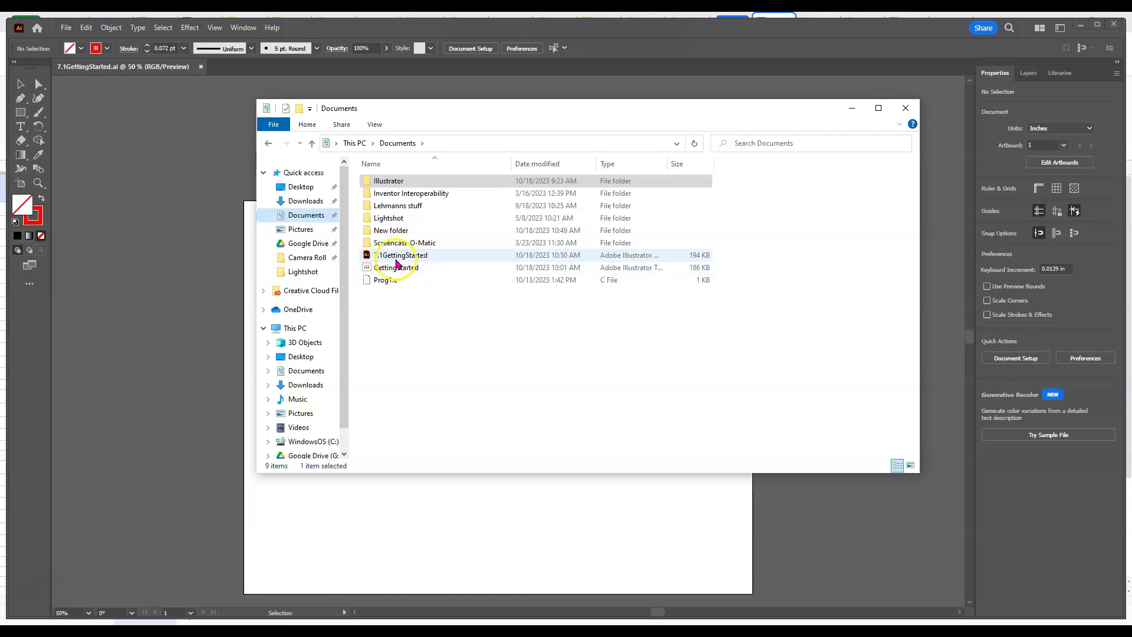
pyautogui.moveTo(399, 261); pyautogui.dragTo(407, 198)
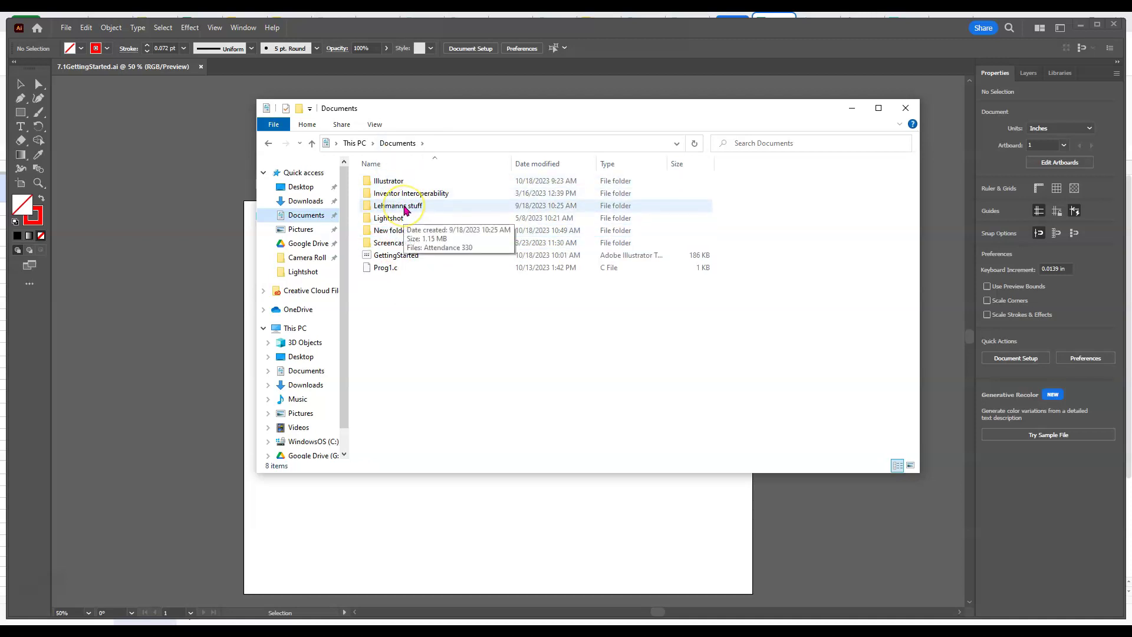
pyautogui.click(388, 185)
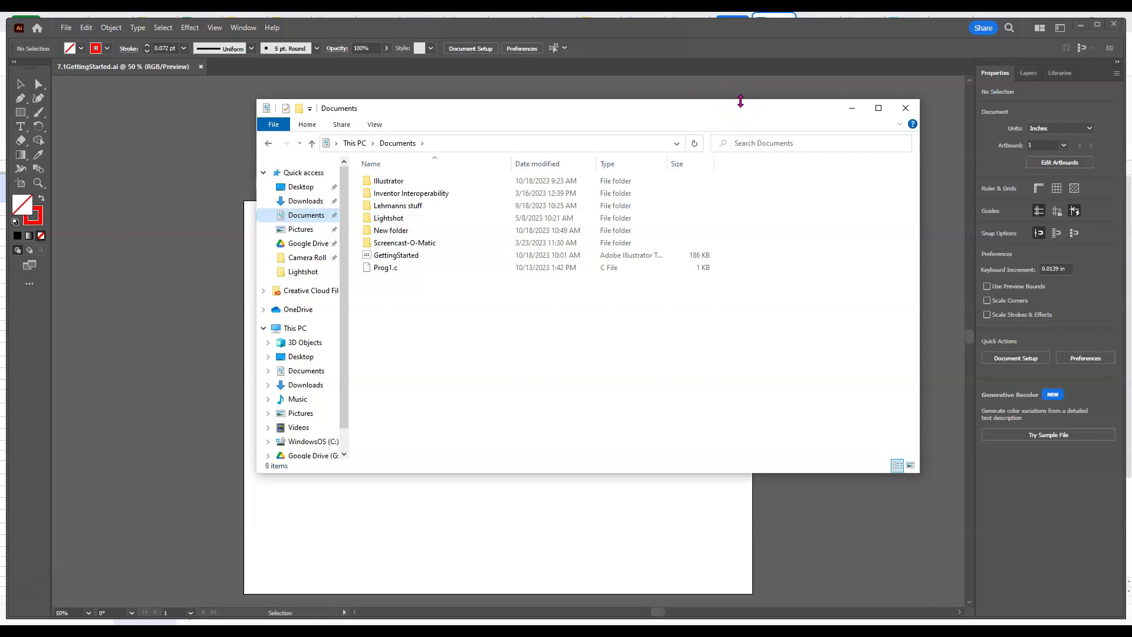
pyautogui.click(907, 106)
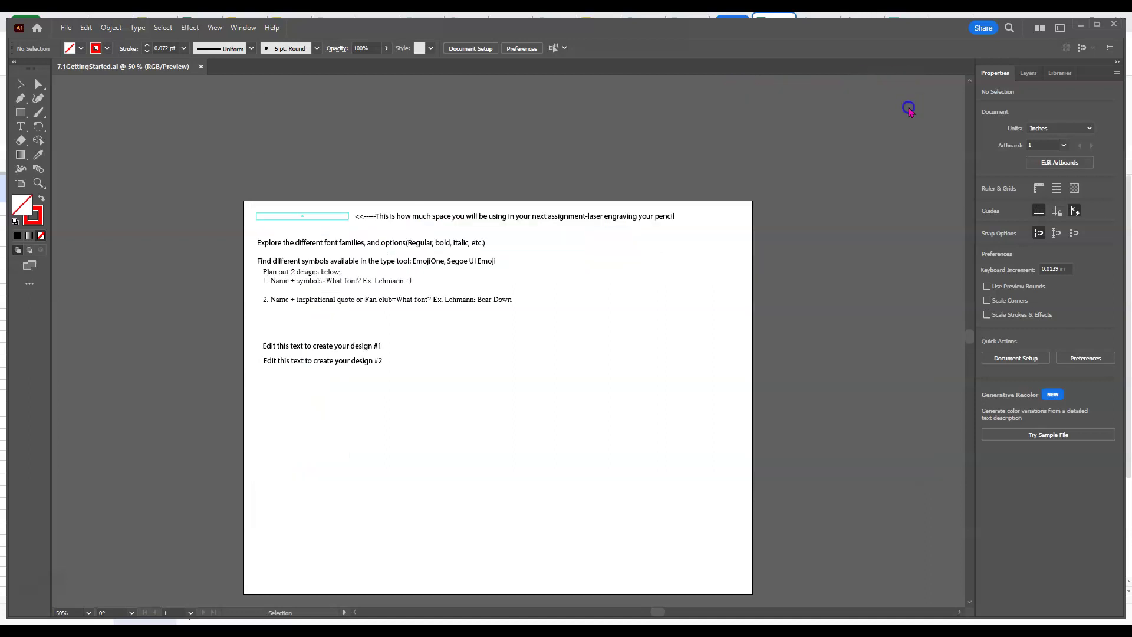
pyautogui.scroll(1, 329, 451)
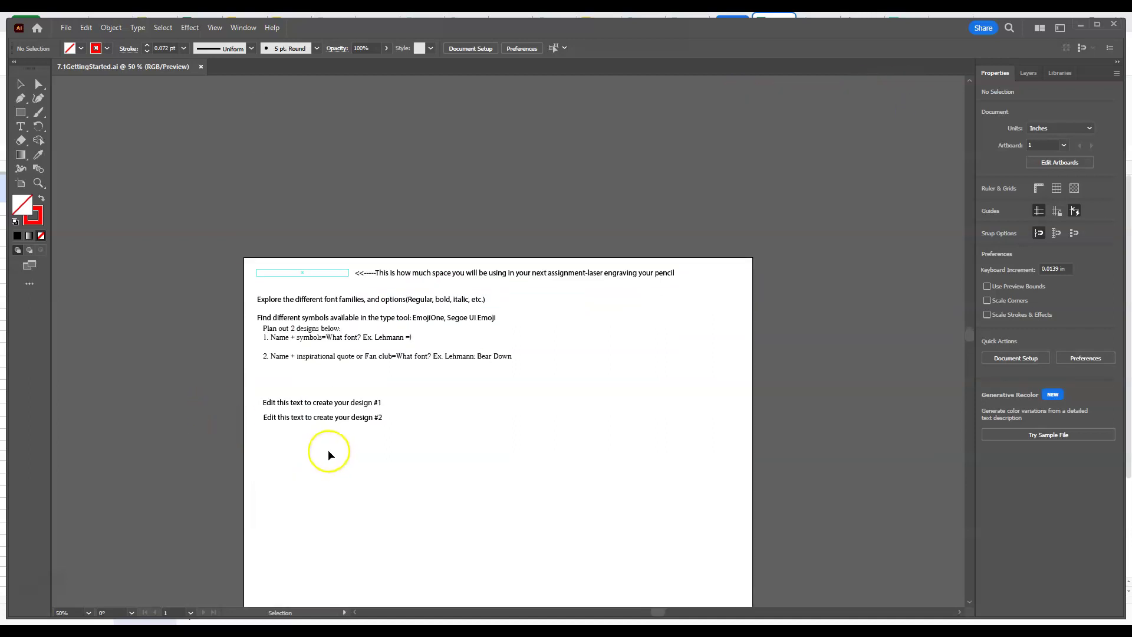
pyautogui.scroll(-2, 329, 450)
pyautogui.scroll(-2, 328, 449)
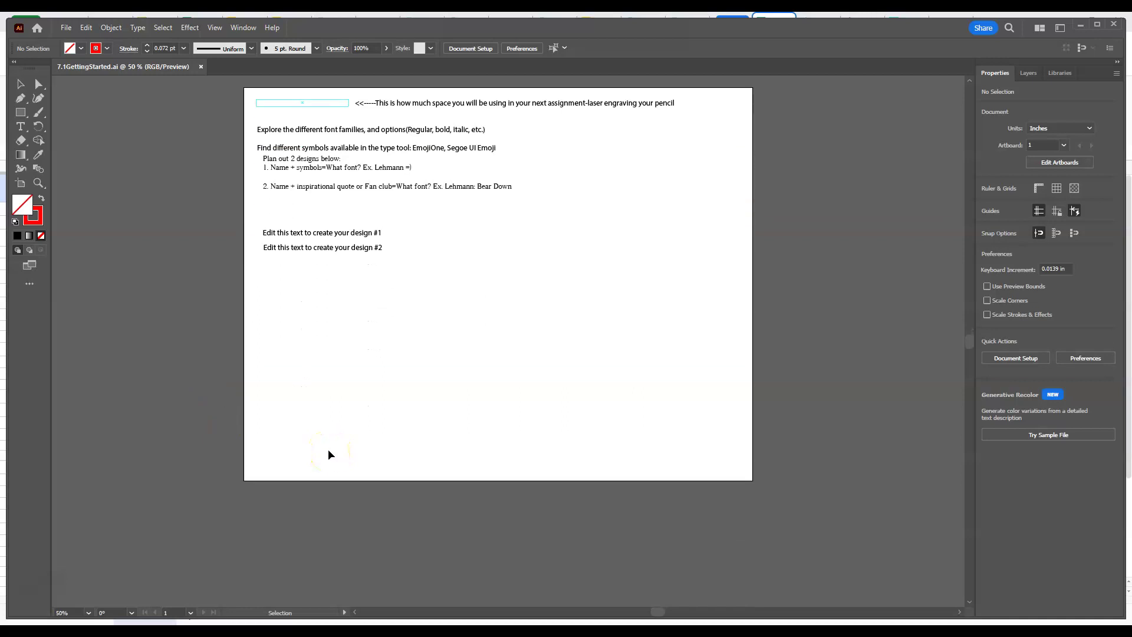
pyautogui.scroll(3, 328, 448)
pyautogui.scroll(-3, 328, 454)
pyautogui.scroll(1, 341, 428)
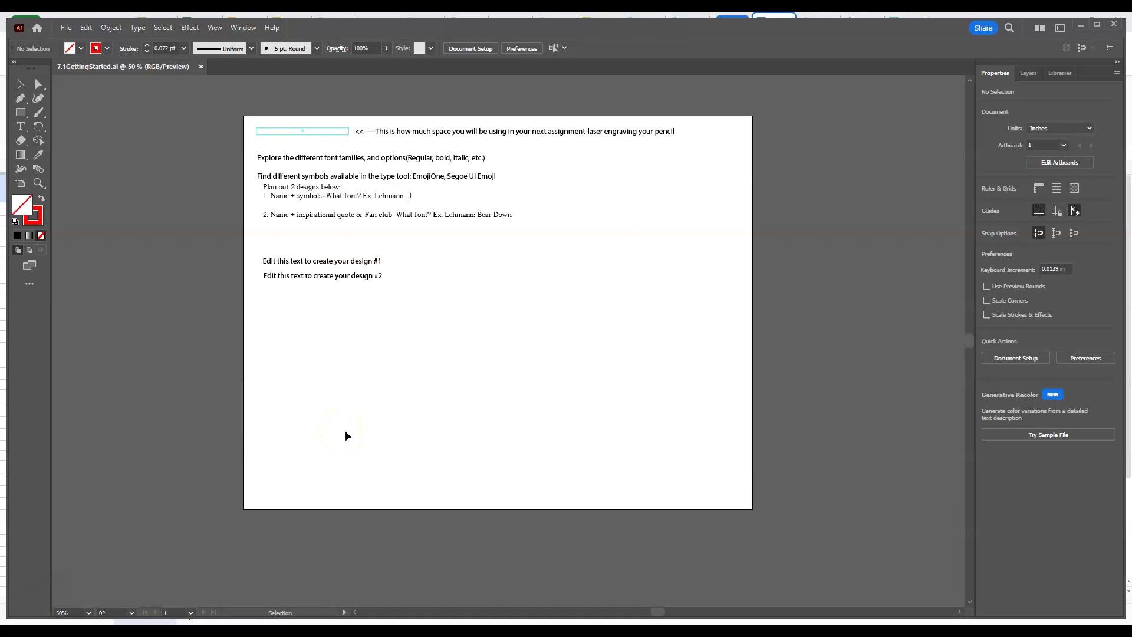
pyautogui.click(242, 388)
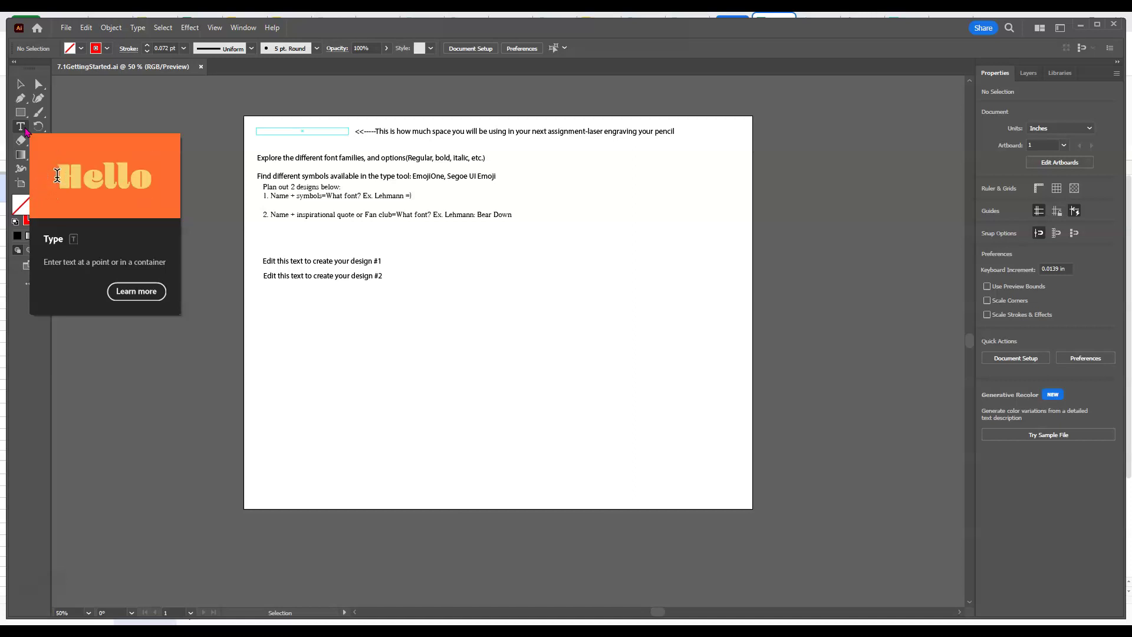
# Replace the 'Edit this text to create your design #1' line with the name and a :) smiley
pyautogui.click(26, 131)
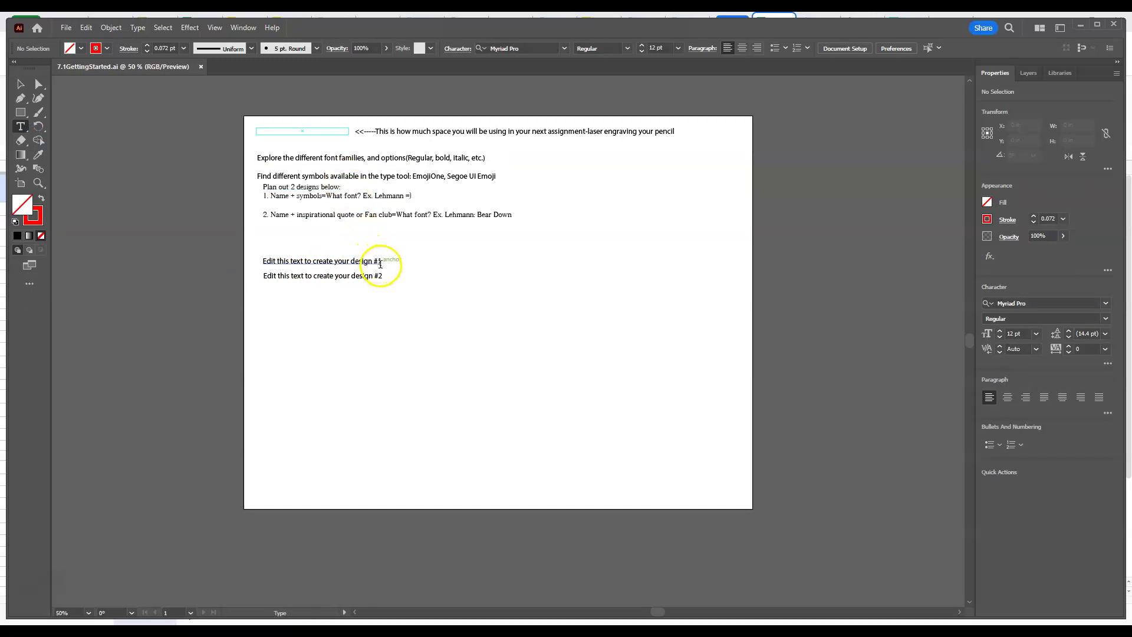
pyautogui.click(342, 261)
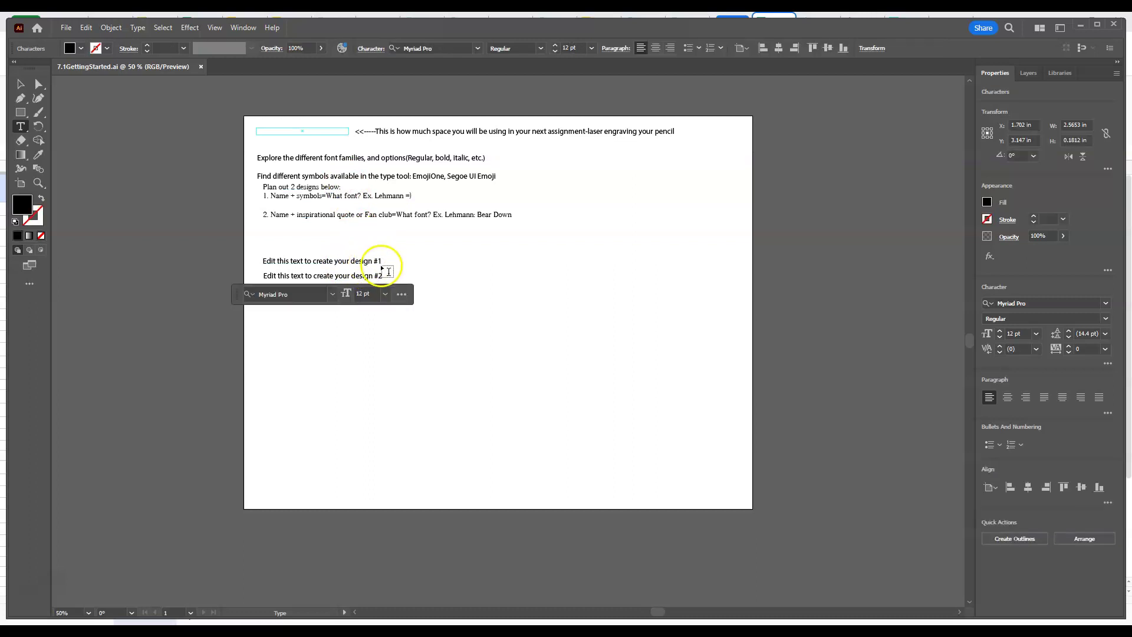
pyautogui.moveTo(382, 263); pyautogui.dragTo(271, 260)
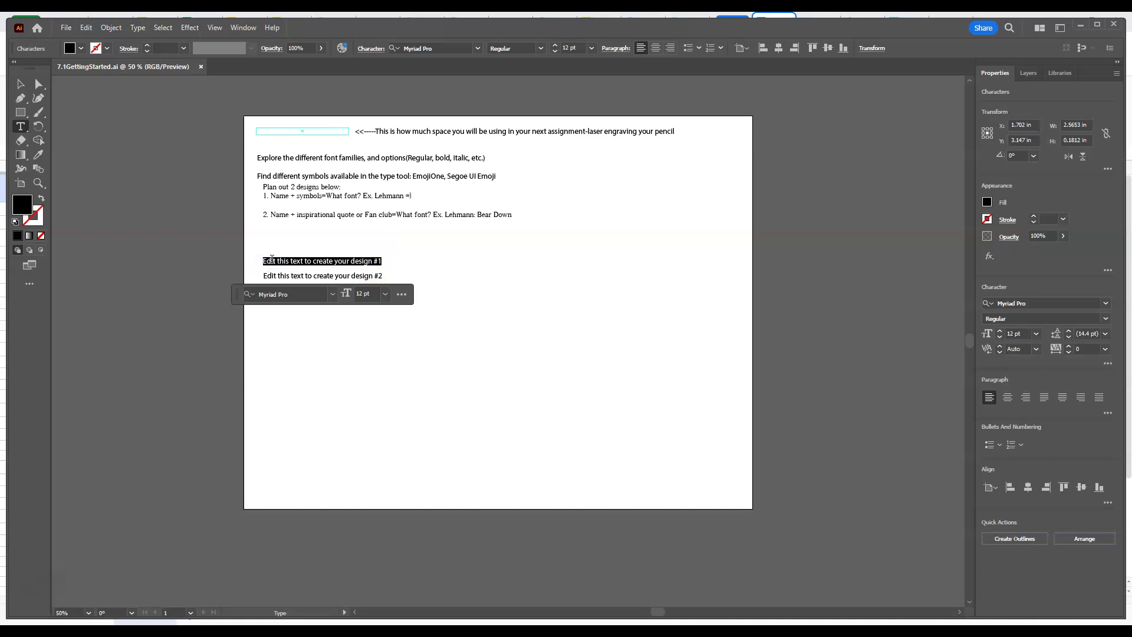
pyautogui.write('Lehmann :)')
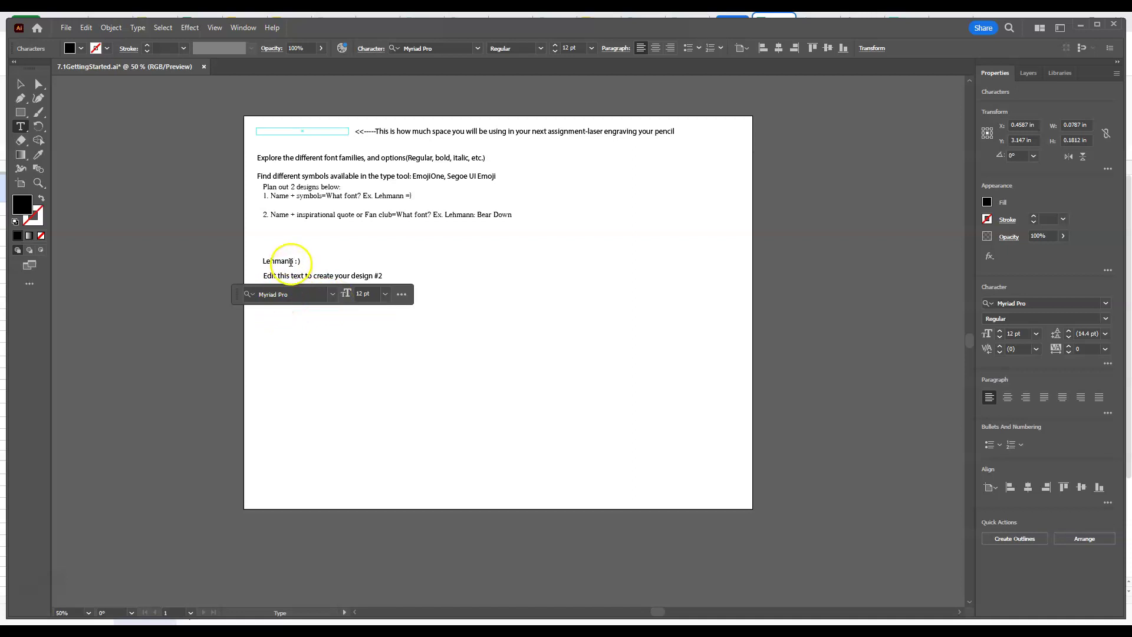
# Preview fonts like Proxy 1, Revit_HEB_SHX, RomanS and SansSerif on the name, then settle on RomanT
pyautogui.moveTo(293, 261); pyautogui.dragTo(261, 259)
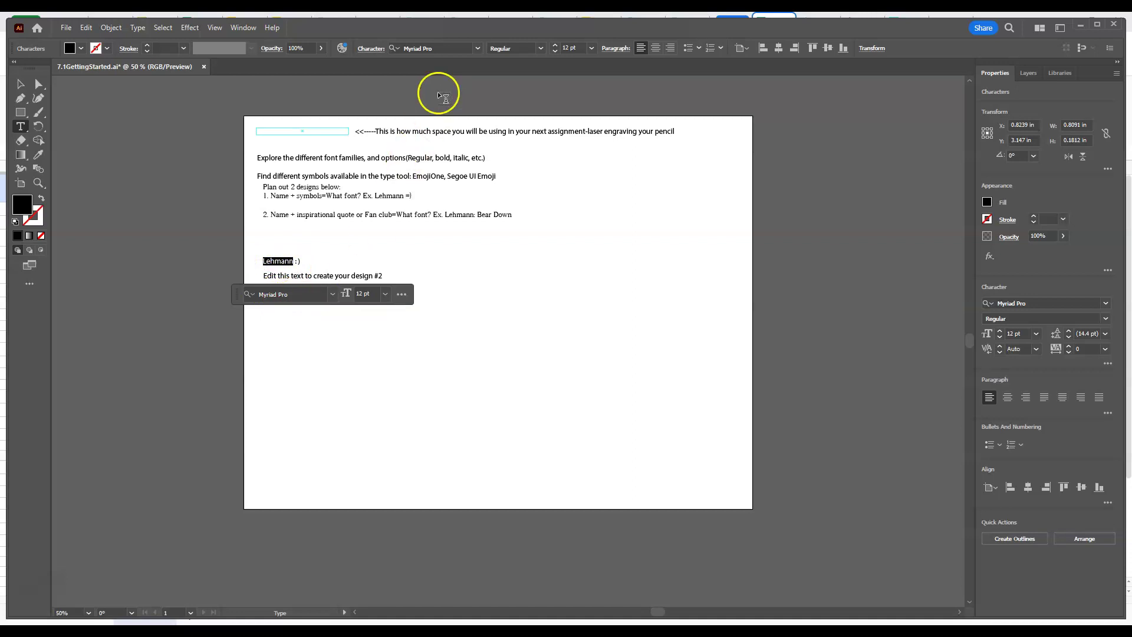
pyautogui.click(430, 48)
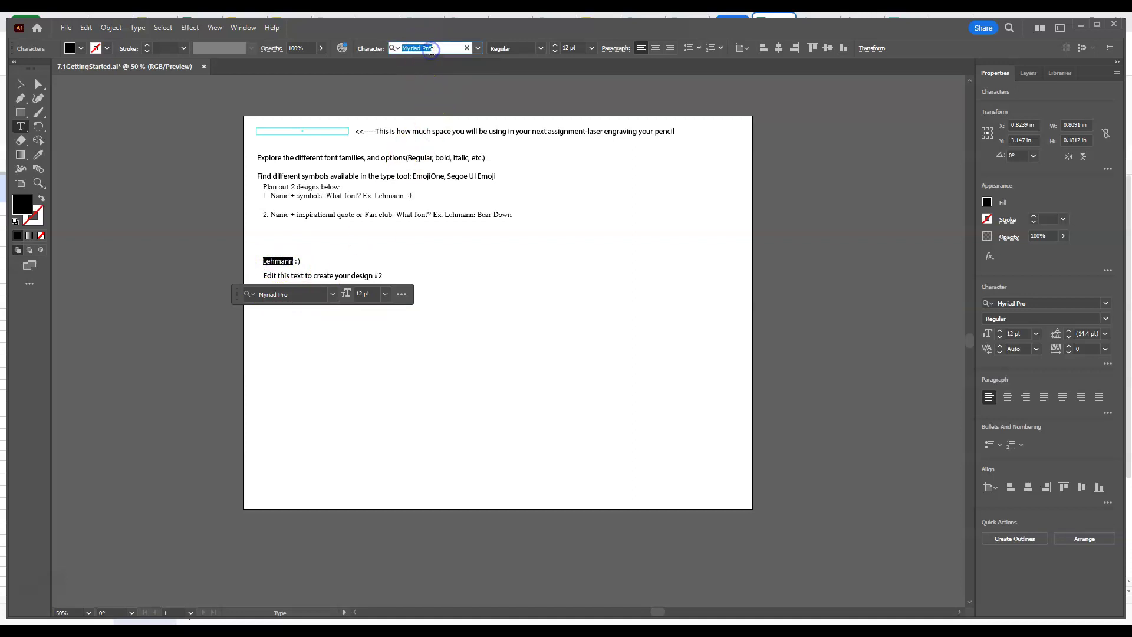
pyautogui.press('Down')
pyautogui.press('Down')
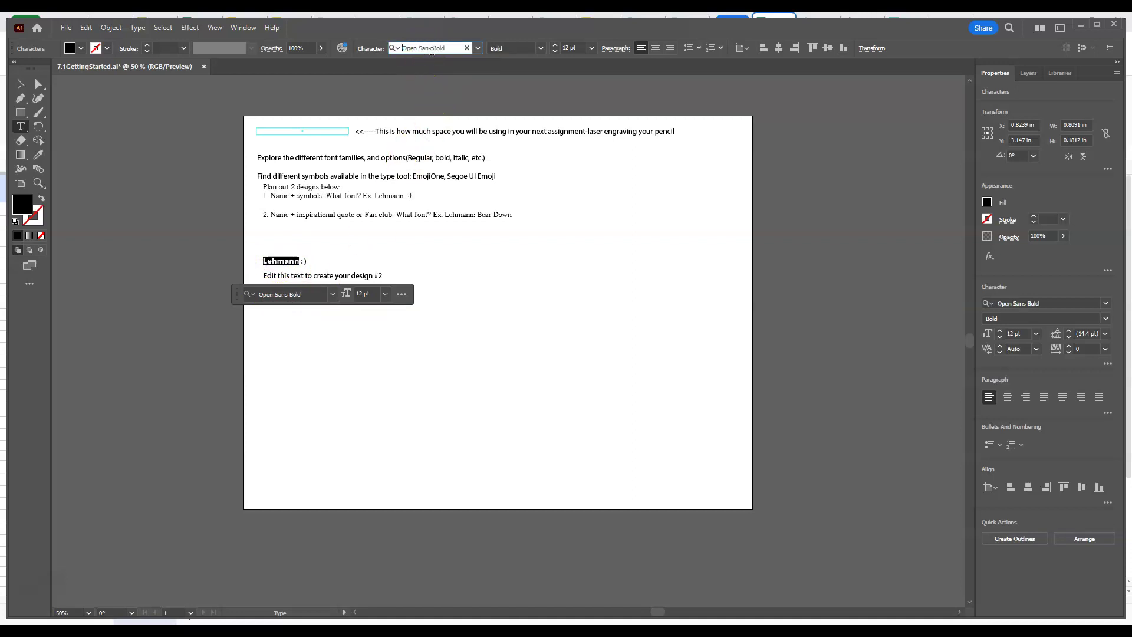
pyautogui.press('Down')
pyautogui.press('Down')
pyautogui.press('Down')
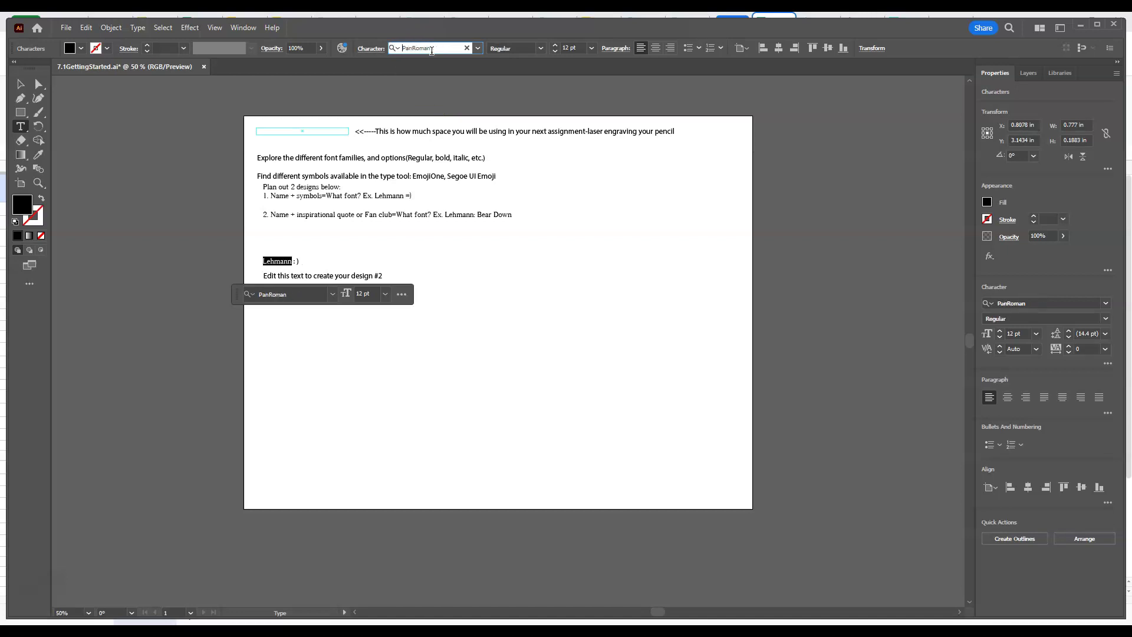
pyautogui.press('Down')
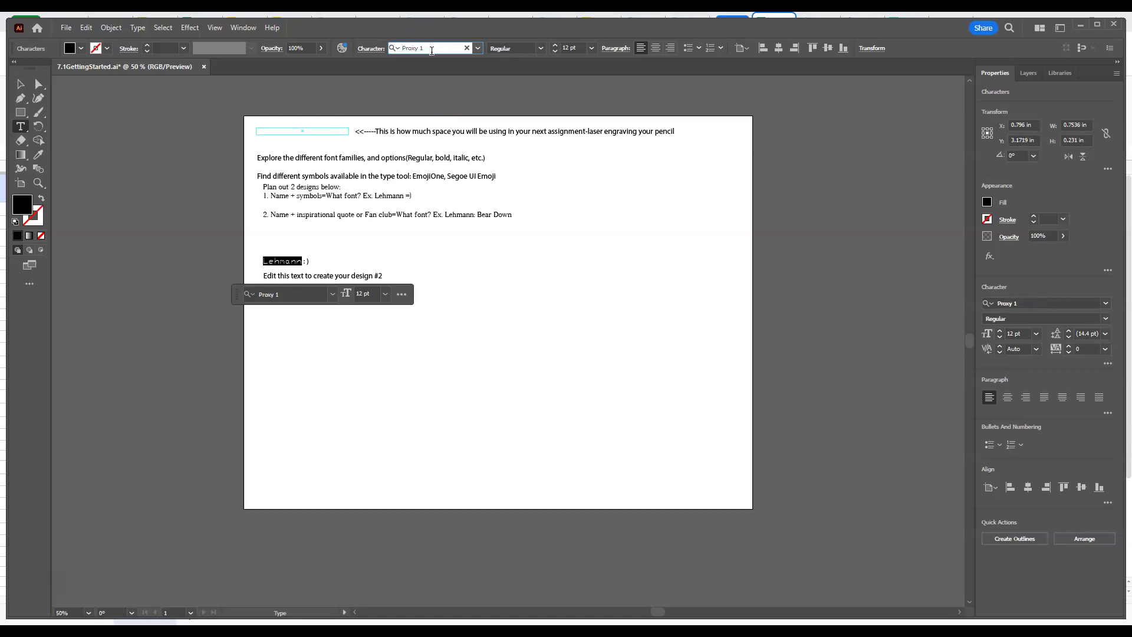
pyautogui.press('Down')
pyautogui.press('Down')
pyautogui.press('Down')
pyautogui.press('Down')
pyautogui.press('Down')
pyautogui.press('Down')
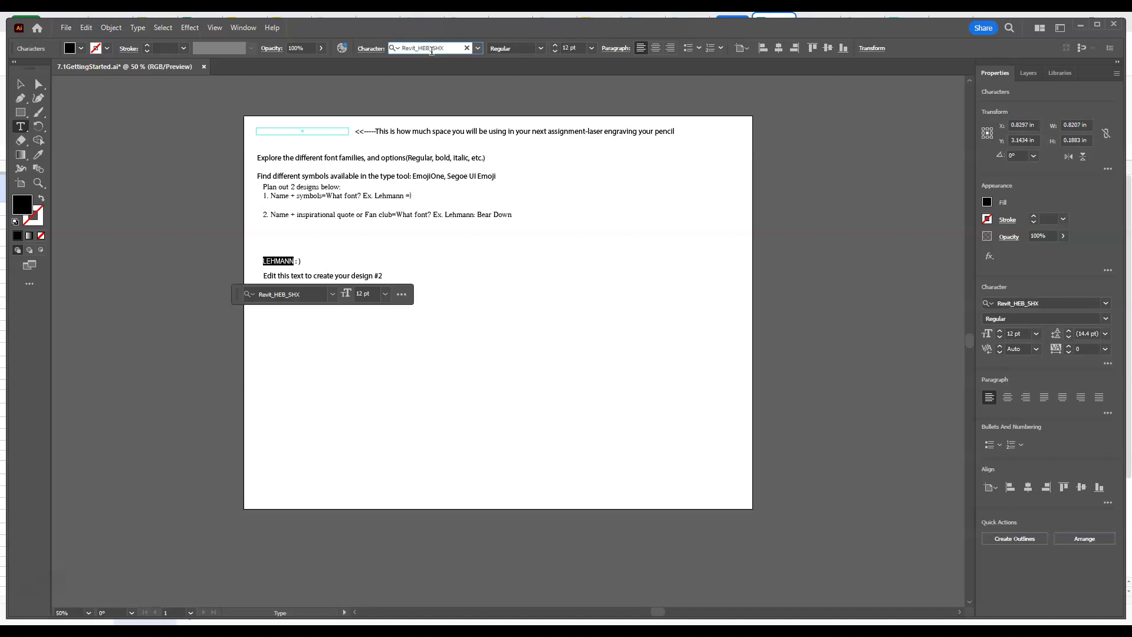
pyautogui.press('Down')
pyautogui.press('Down')
pyautogui.press('Down')
pyautogui.press('Down')
pyautogui.press('Down')
pyautogui.press('Down')
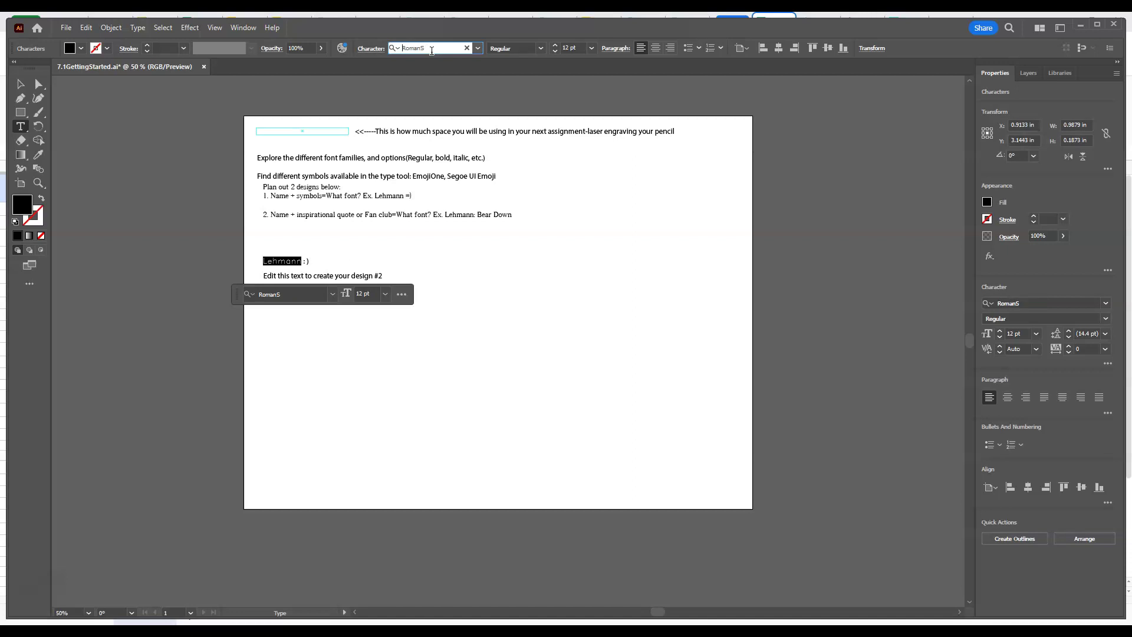
pyautogui.press('Down')
pyautogui.press('Down')
pyautogui.press('Down')
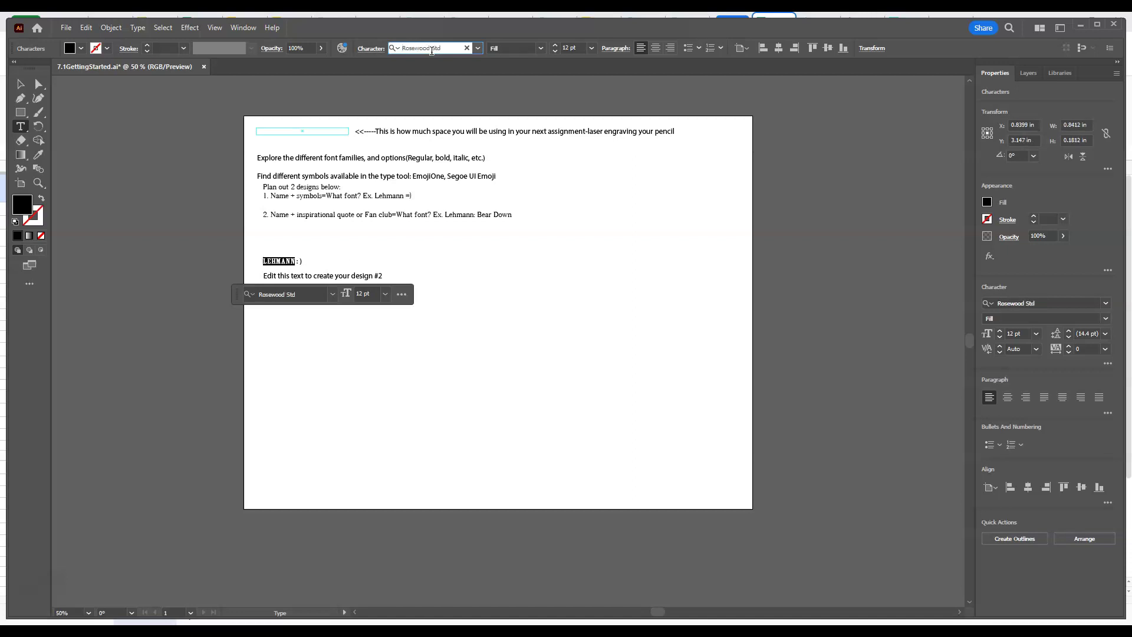
pyautogui.press('Down')
pyautogui.press('Down')
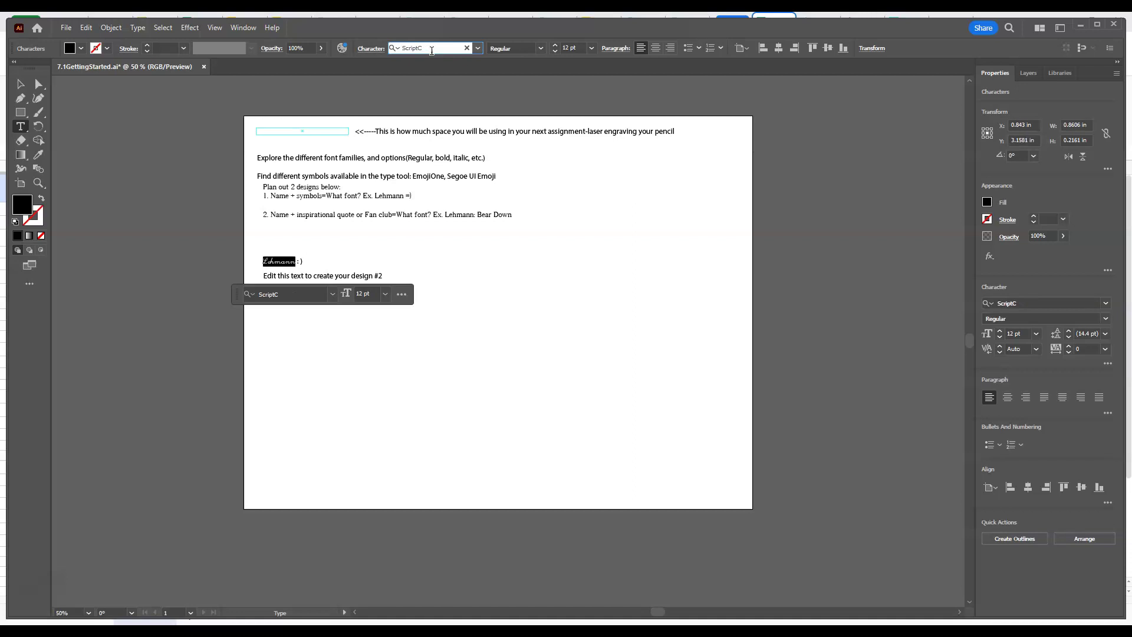
pyautogui.press('Down')
pyautogui.press('Up')
pyautogui.press('Up')
pyautogui.press('Up')
pyautogui.press('Up')
pyautogui.press('Up')
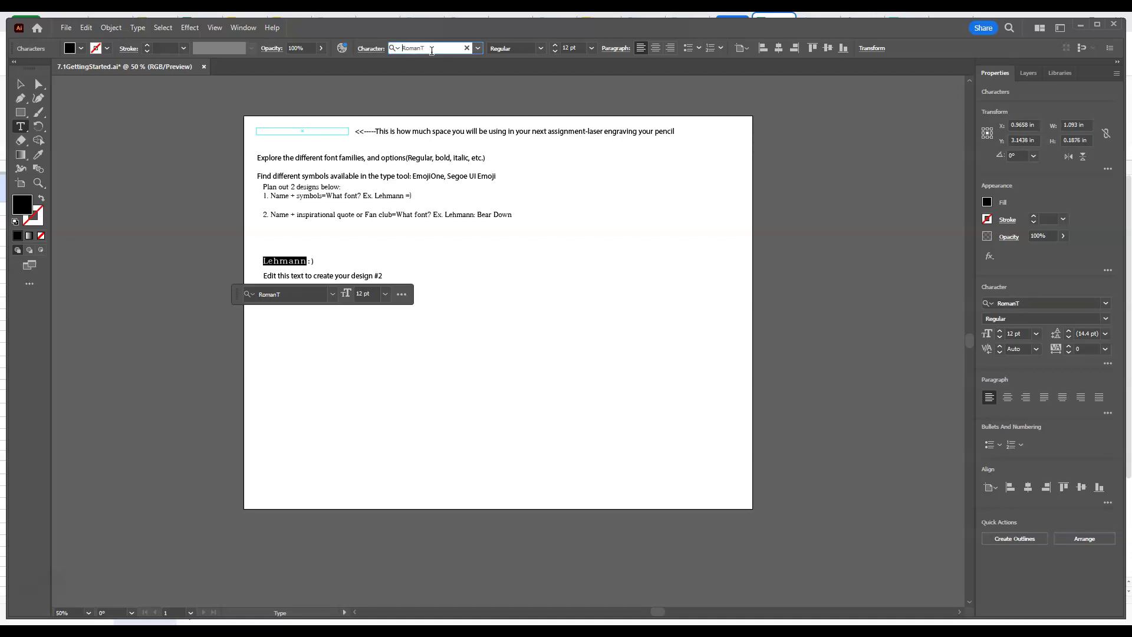
pyautogui.press('Return')
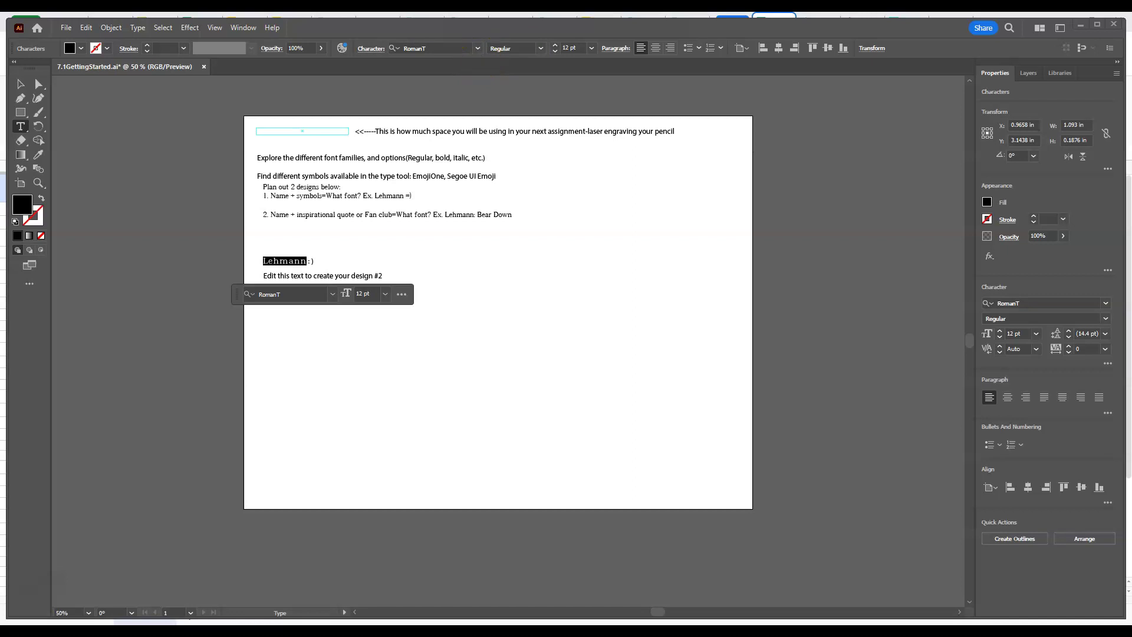
# Set the name in Segoe Print Regular 12 pt and deselect to check the result
pyautogui.click(477, 49)
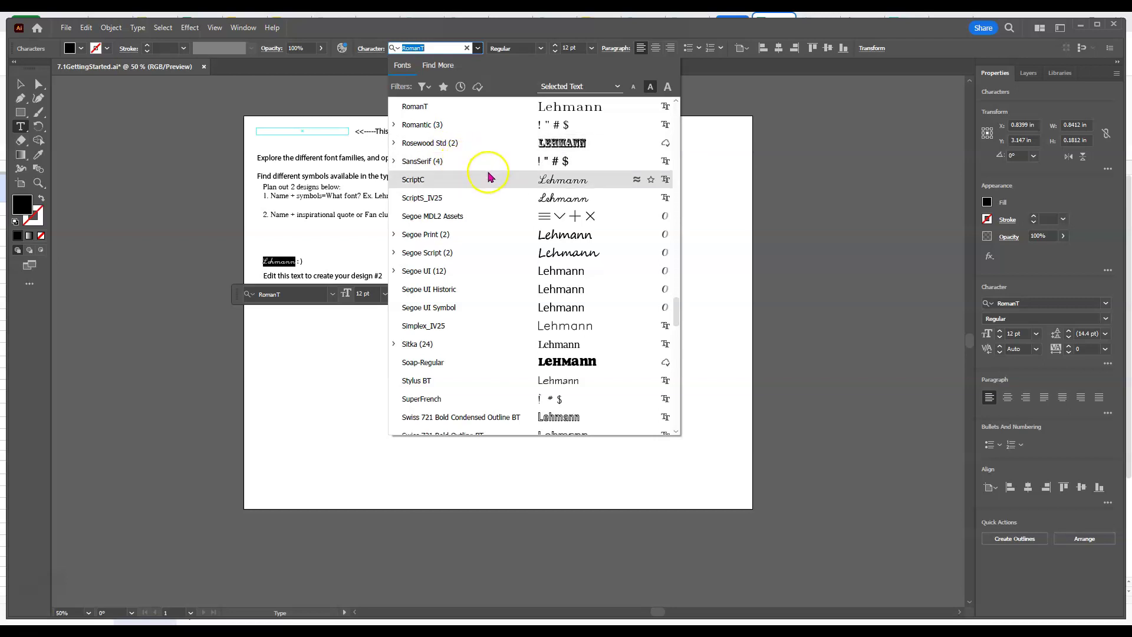
pyautogui.scroll(-6, 502, 225)
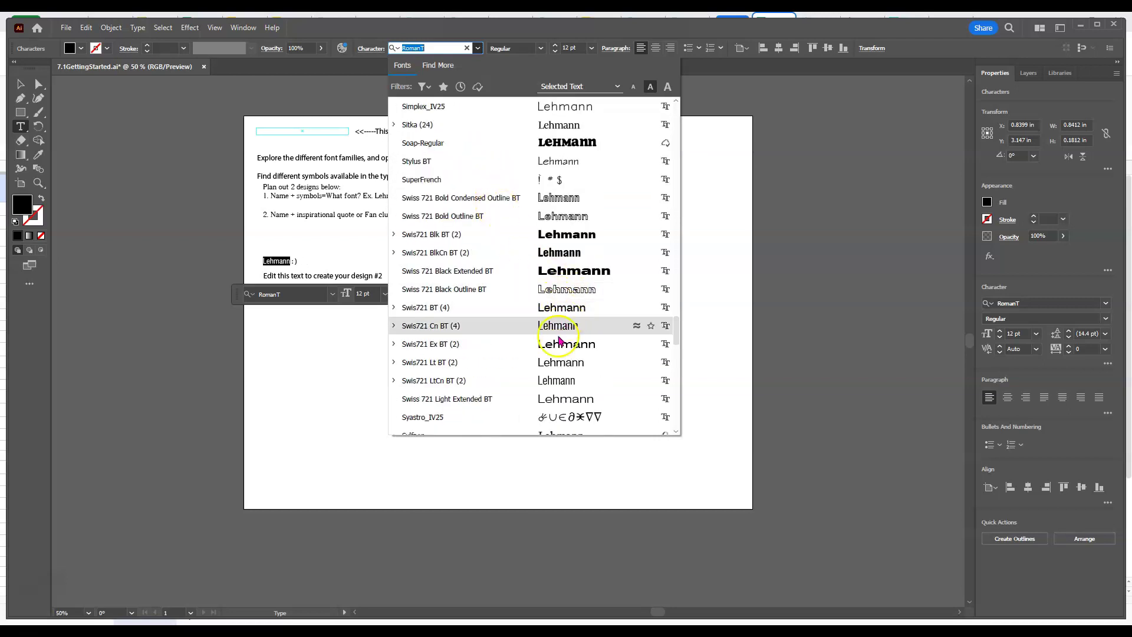
pyautogui.scroll(-10, 560, 342)
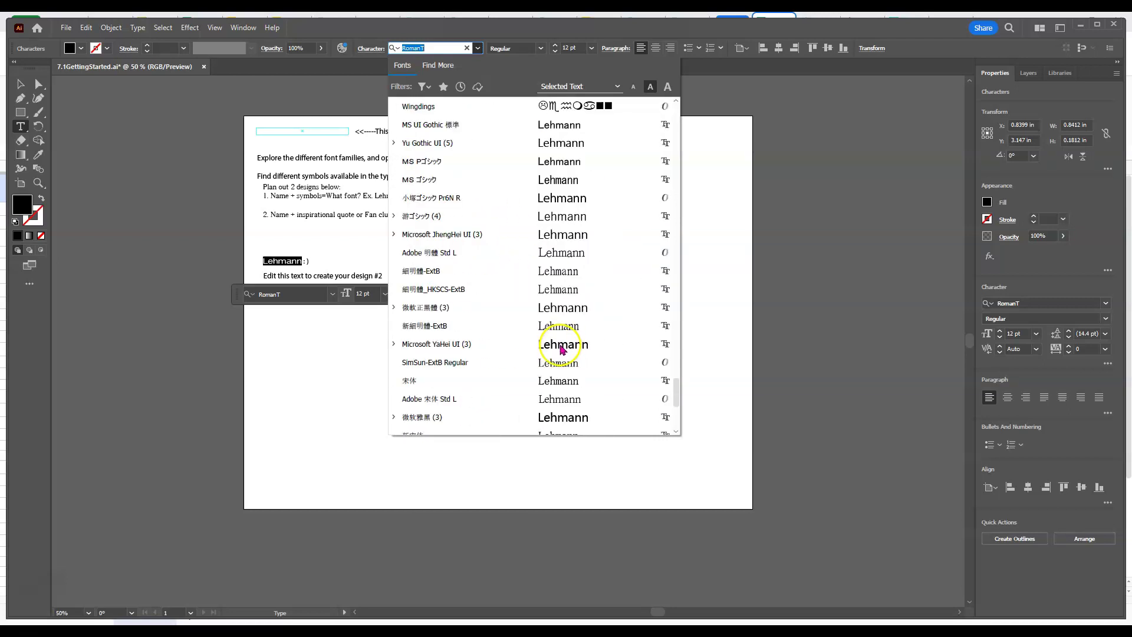
pyautogui.scroll(-6, 565, 347)
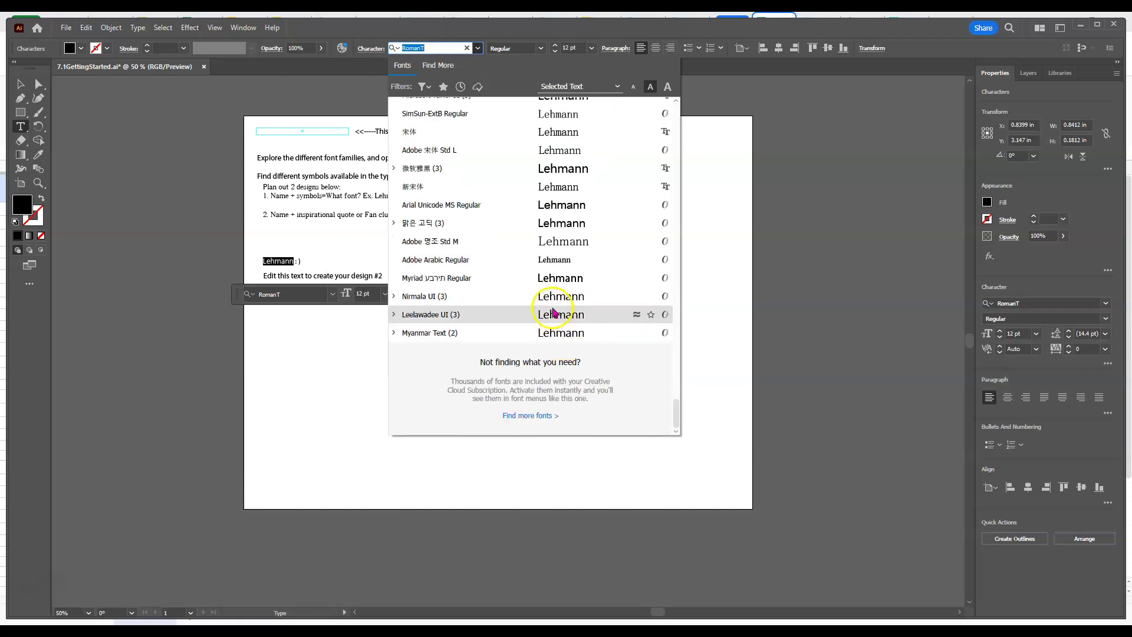
pyautogui.scroll(15, 549, 316)
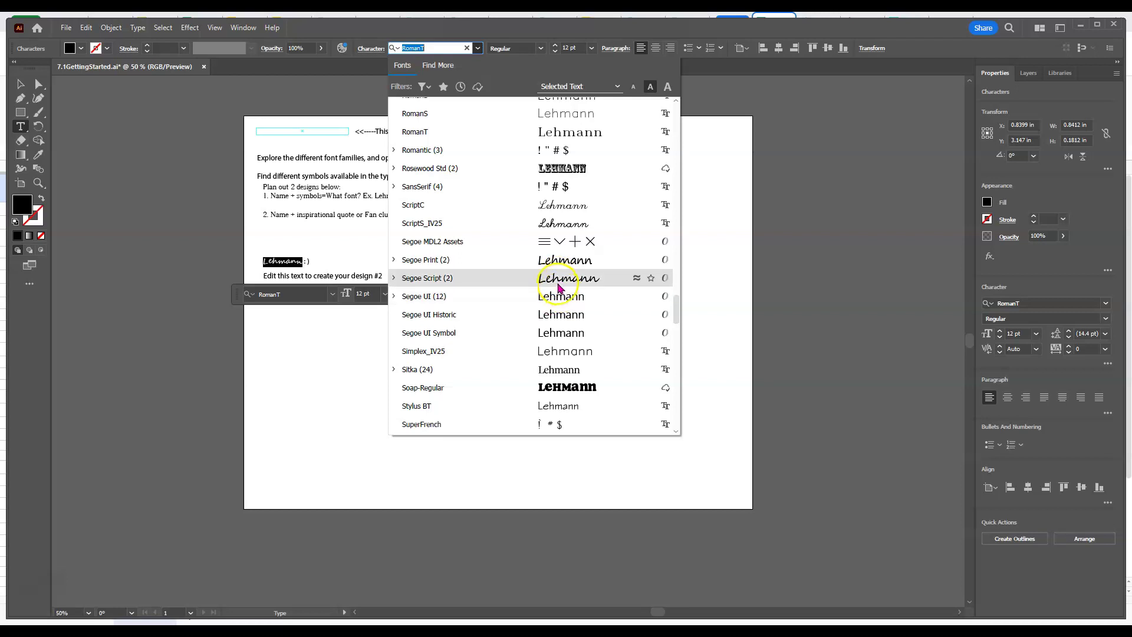
pyautogui.click(557, 260)
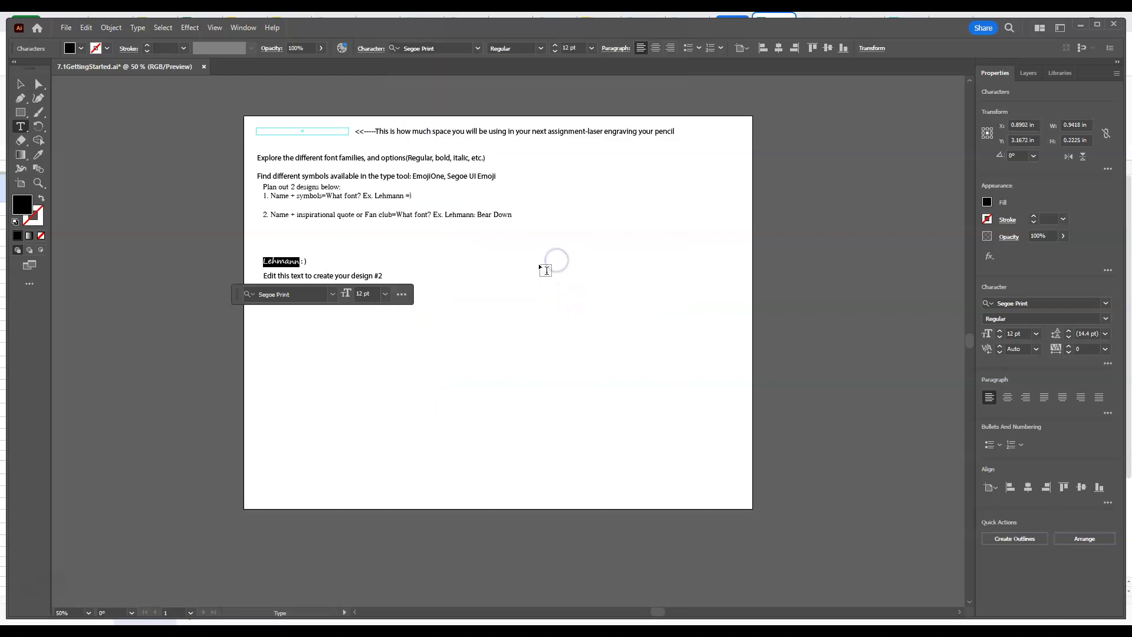
pyautogui.click(306, 266)
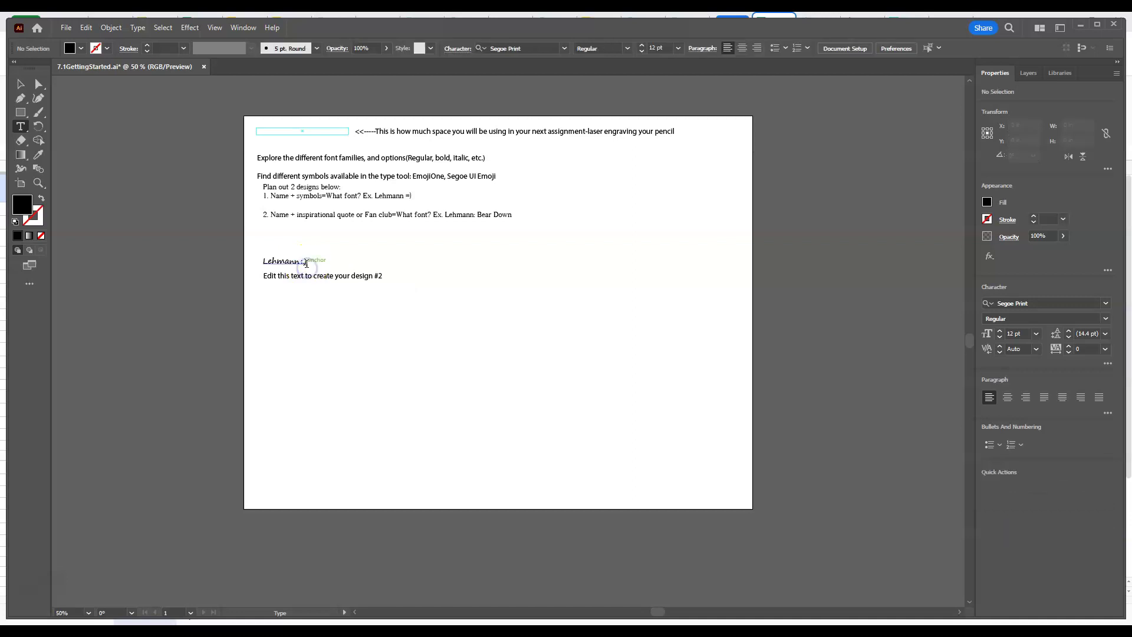
pyautogui.click(305, 262)
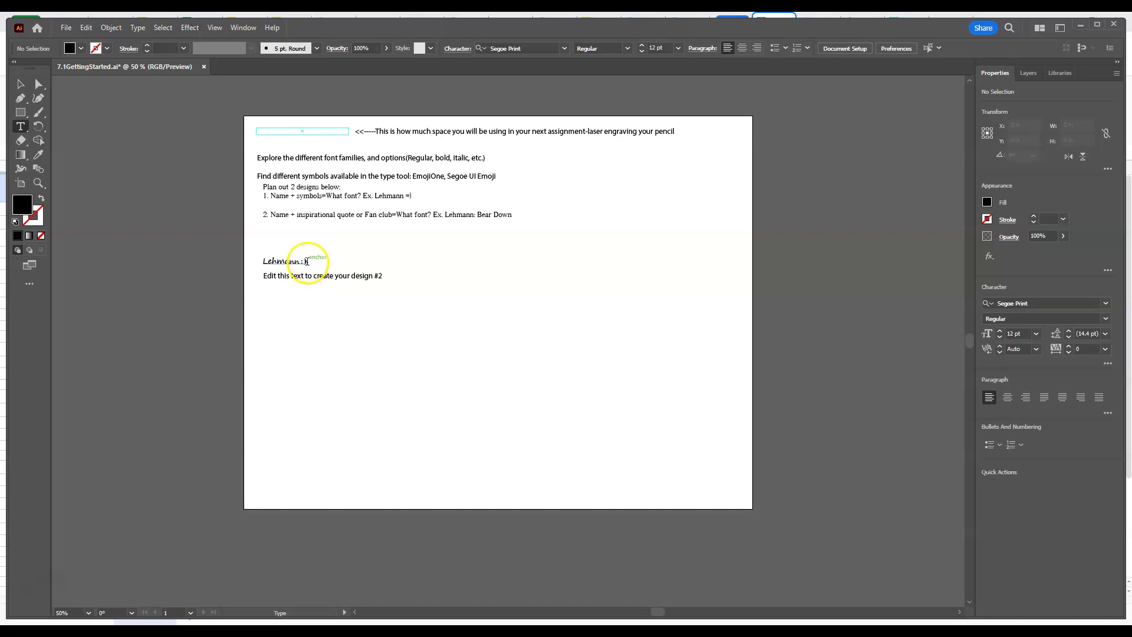
# Place the text cursor after the :) smiley, leaving the font field unchanged
pyautogui.click(306, 261)
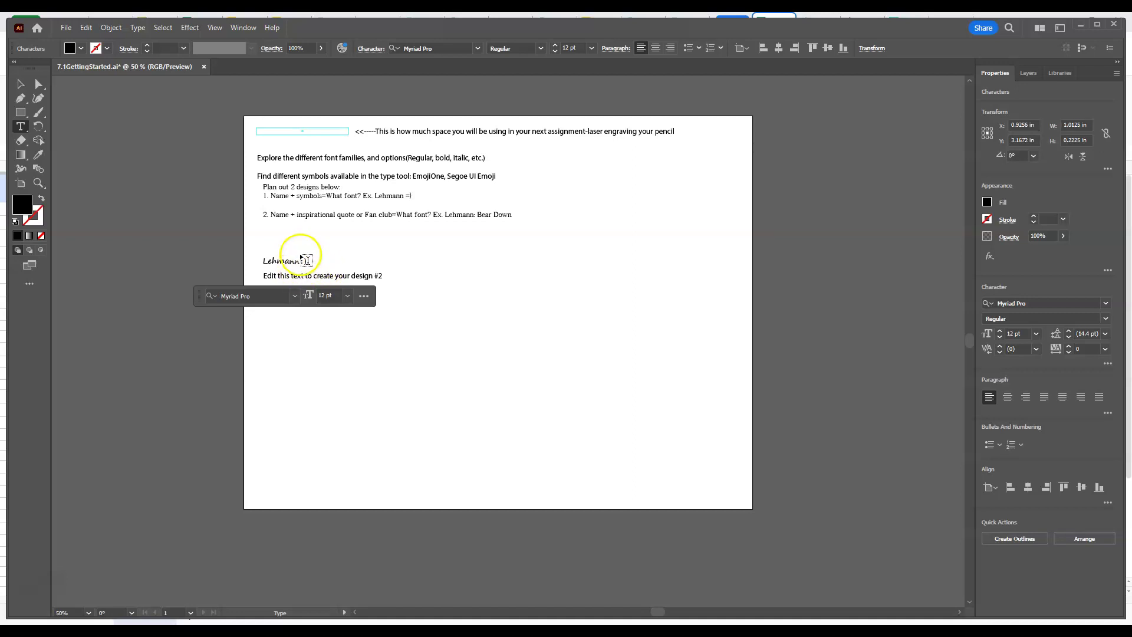
pyautogui.click(437, 50)
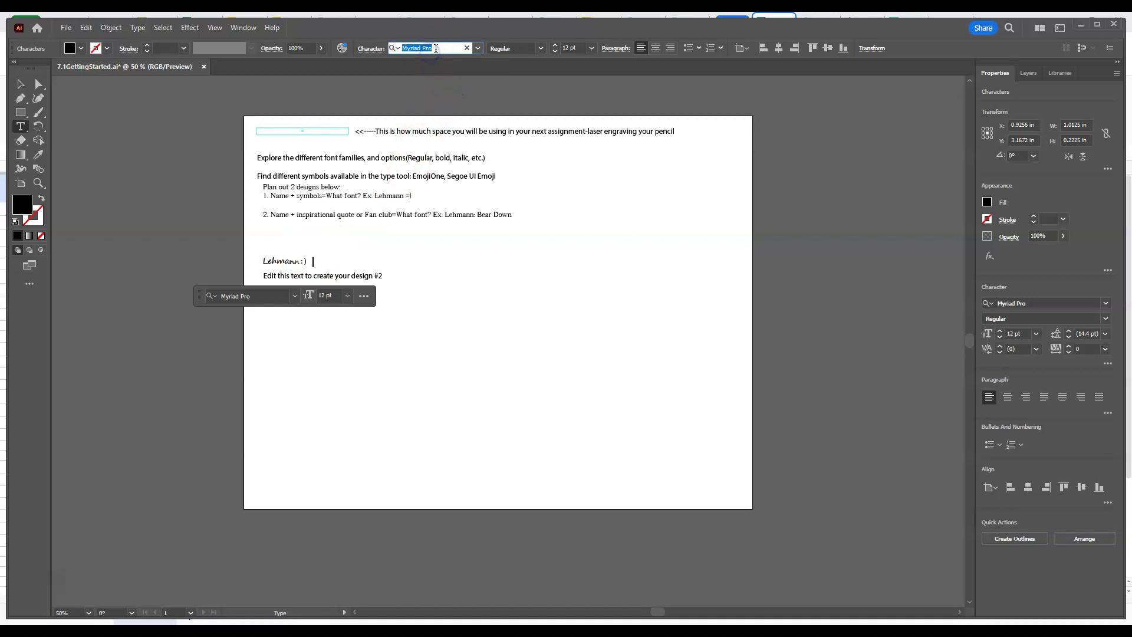
pyautogui.press('Escape')
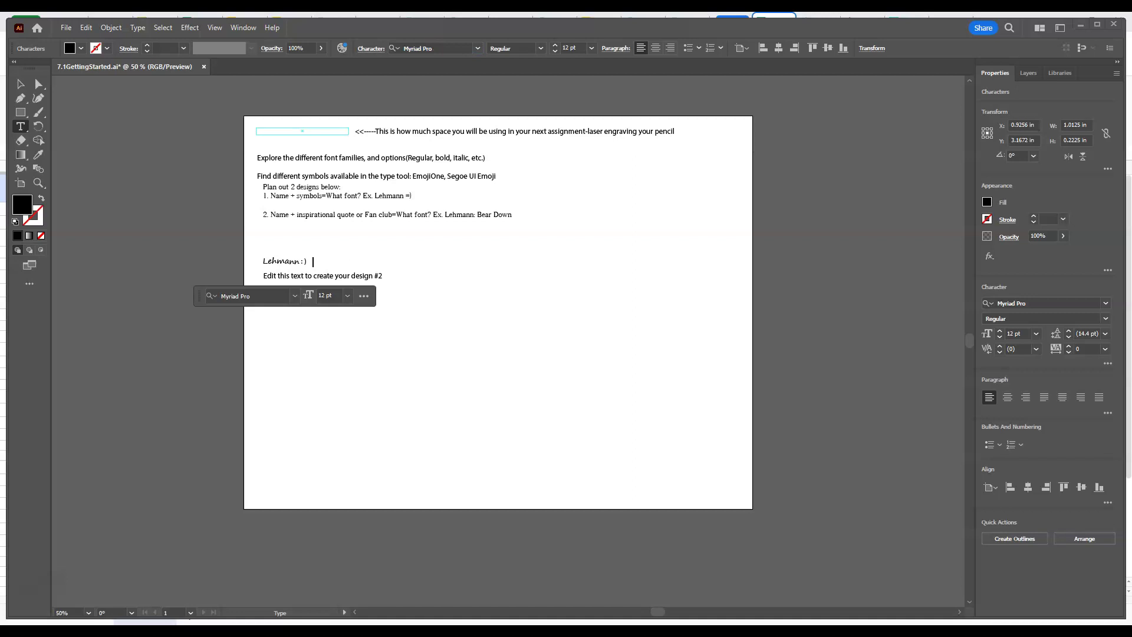
# Switch the type font at the end of the line to EmojiOne, showing its emoji glyphs
pyautogui.click(477, 48)
pyautogui.scroll(15, 504, 170)
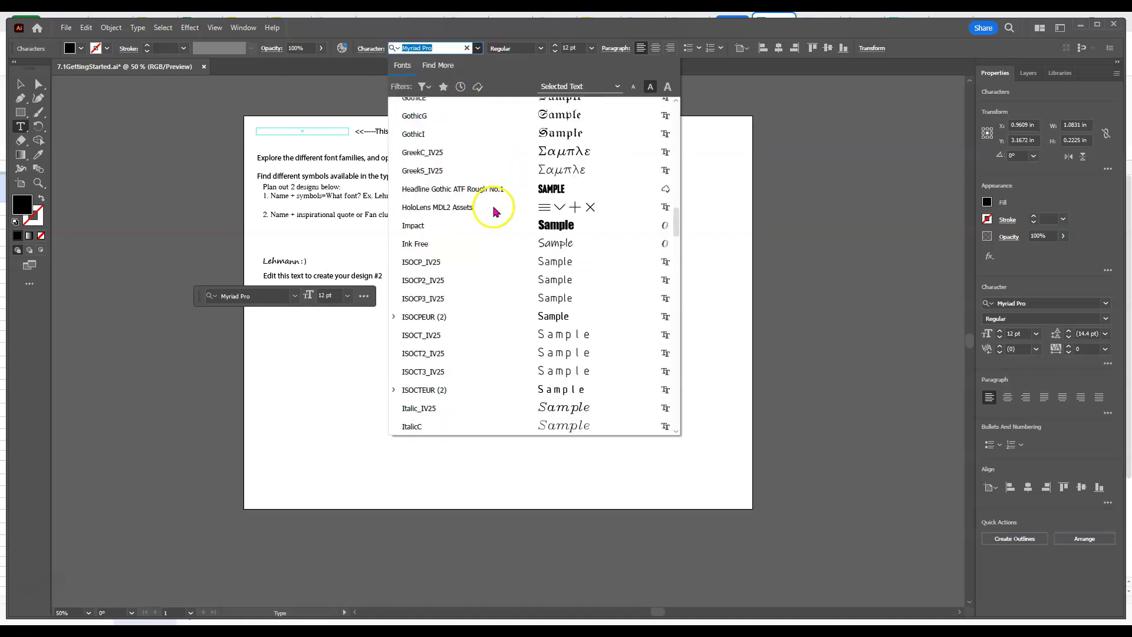
pyautogui.scroll(6, 491, 199)
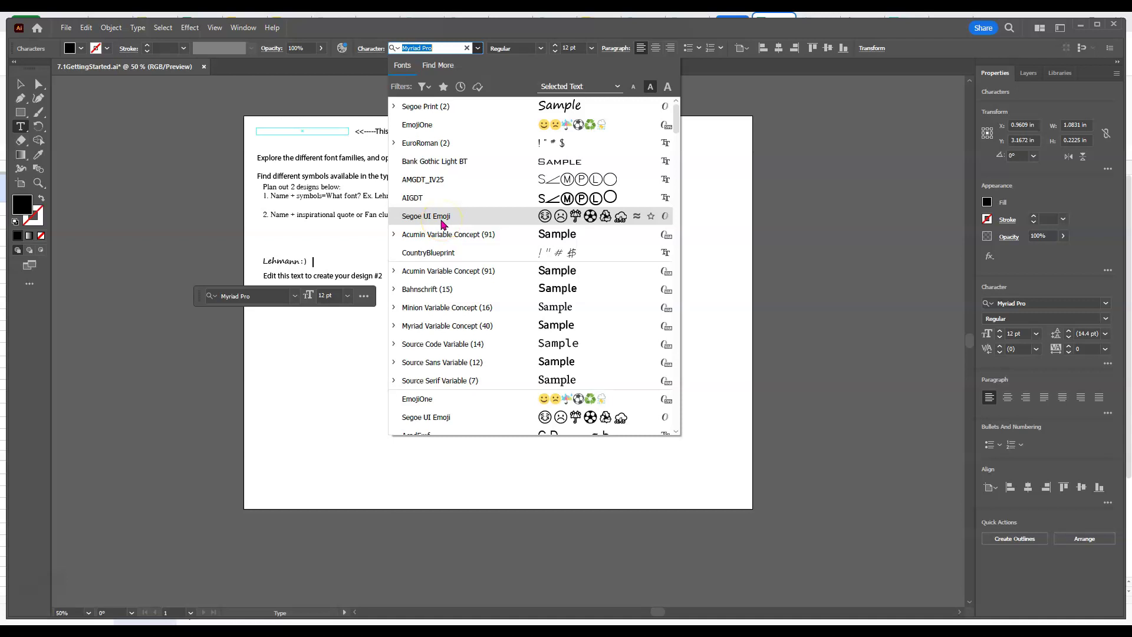
pyautogui.click(445, 220)
pyautogui.click(463, 399)
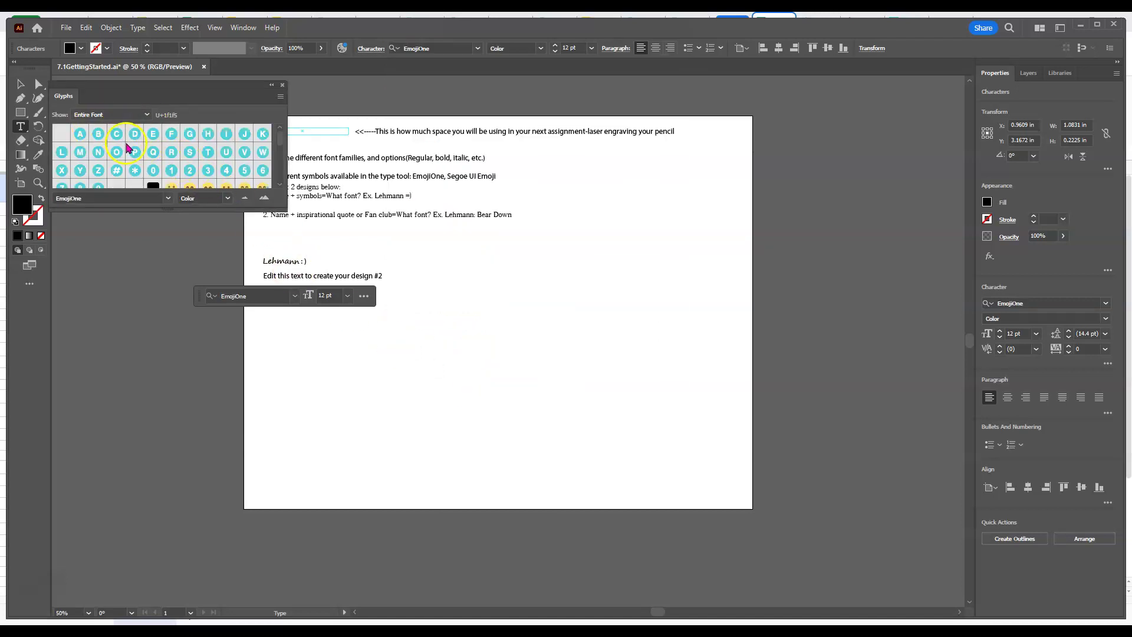
# Scroll through the EmojiOne glyphs, then drop down the Glyphs panel's font list
pyautogui.scroll(-5, 133, 141)
pyautogui.scroll(-10, 132, 148)
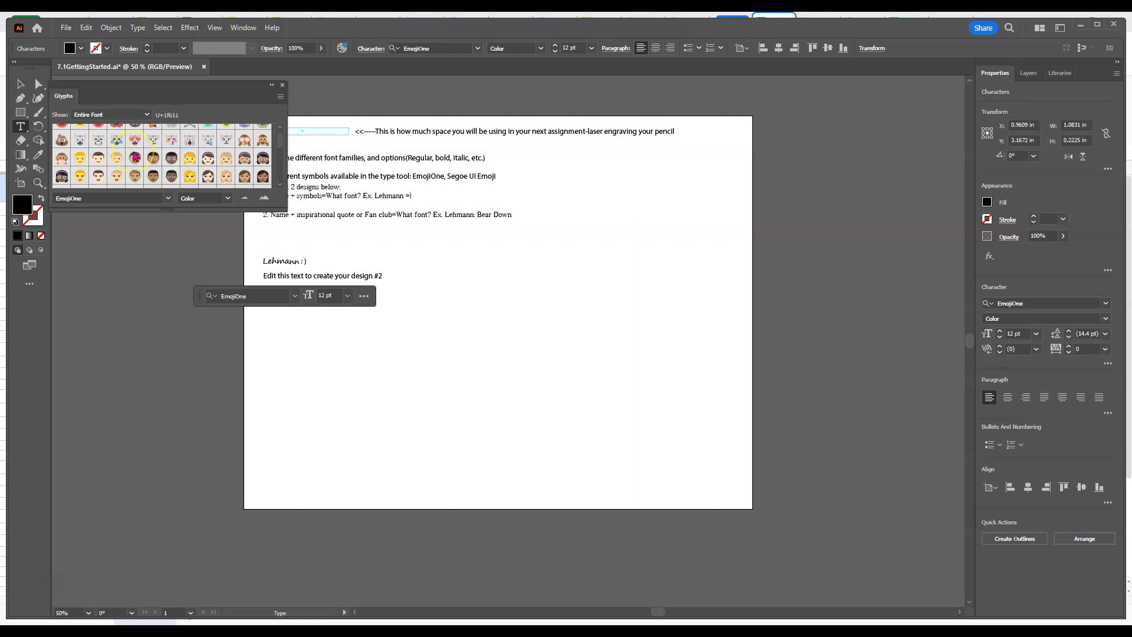
pyautogui.scroll(-10, 134, 160)
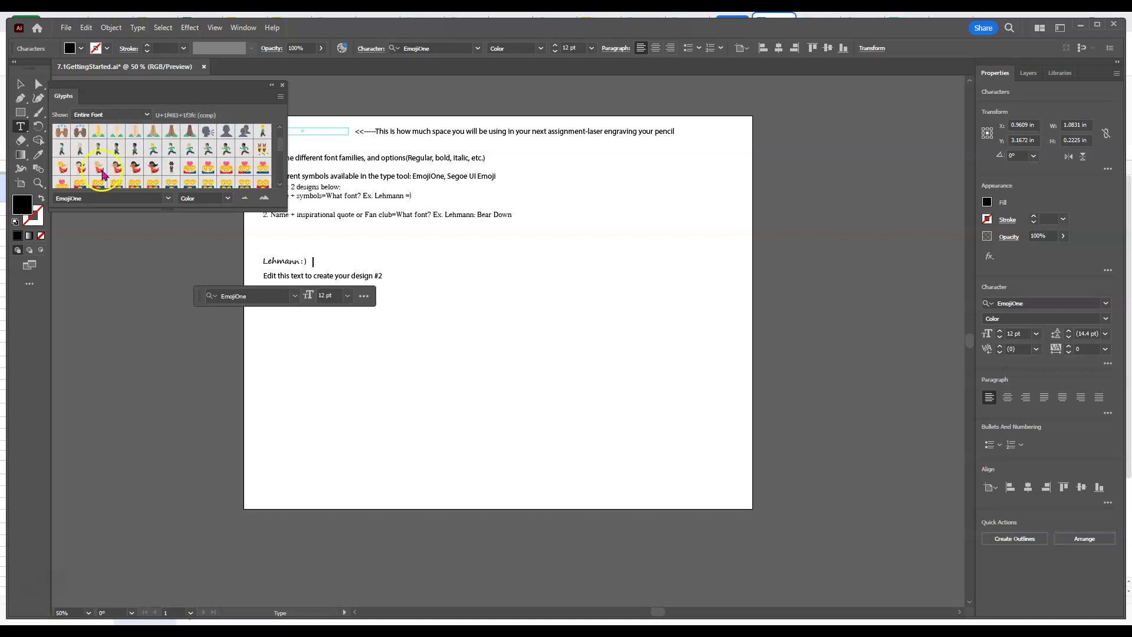
pyautogui.scroll(10, 114, 147)
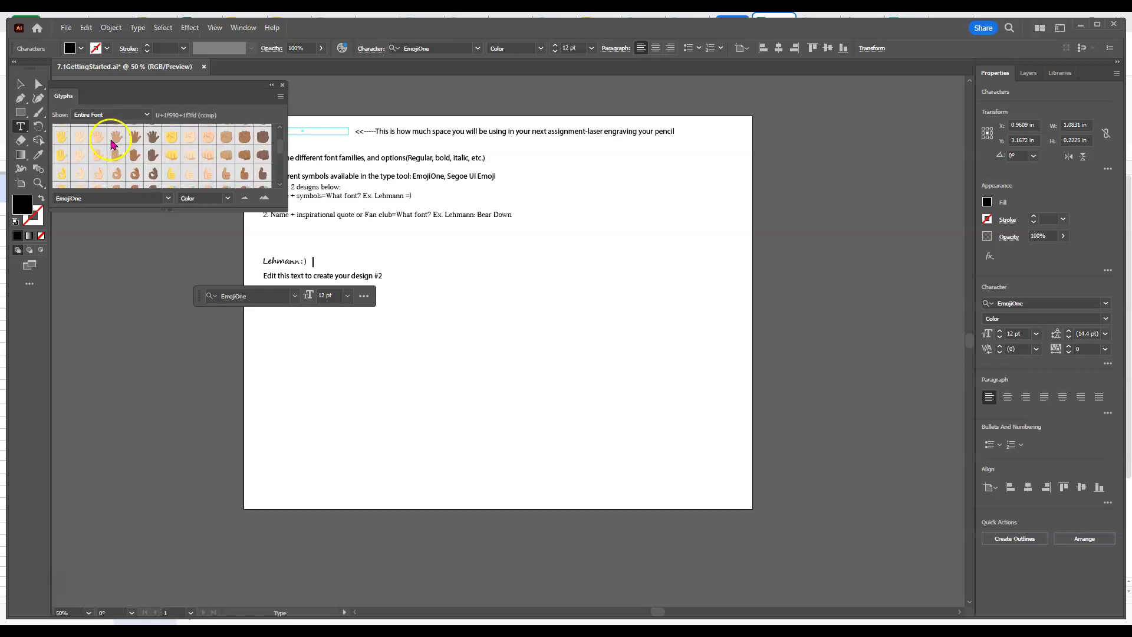
pyautogui.scroll(-2, 112, 148)
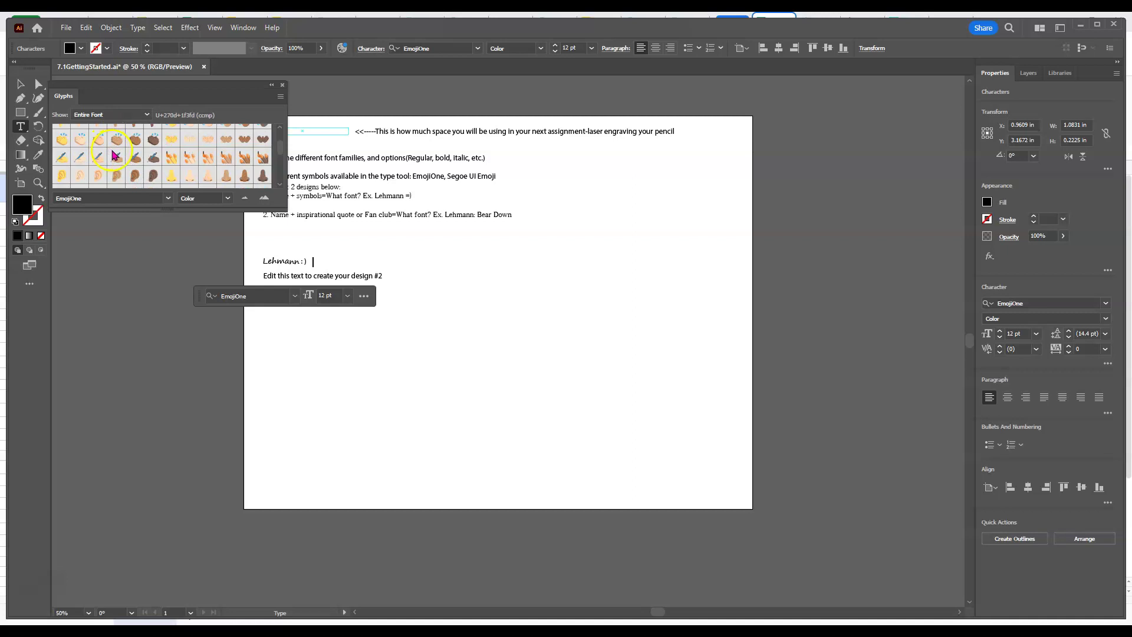
pyautogui.scroll(-5, 115, 155)
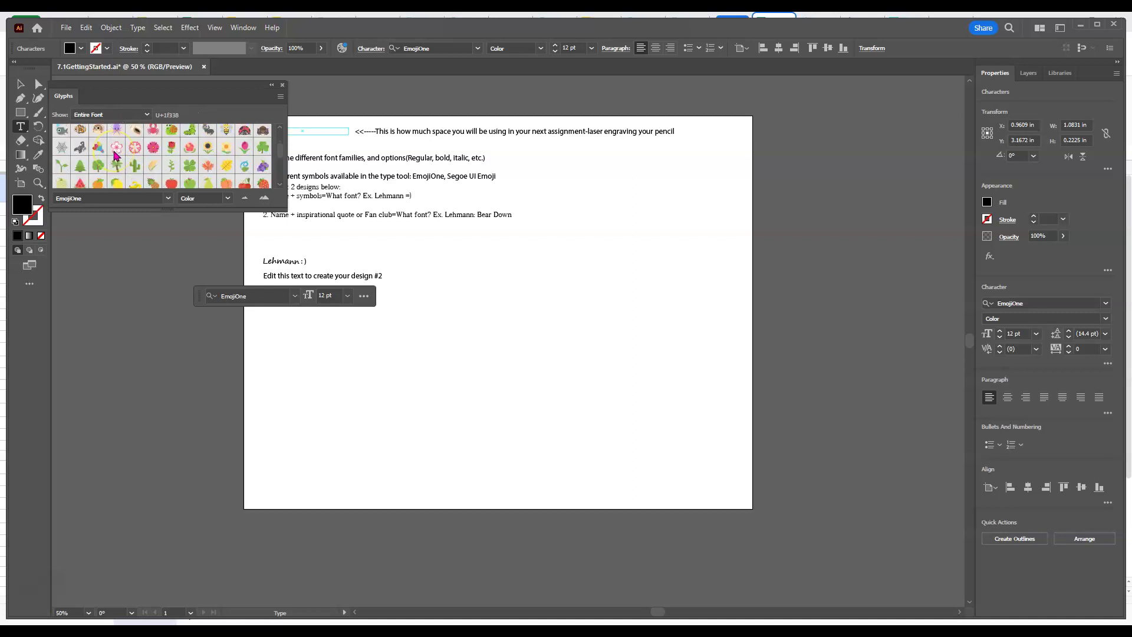
pyautogui.scroll(-3, 115, 155)
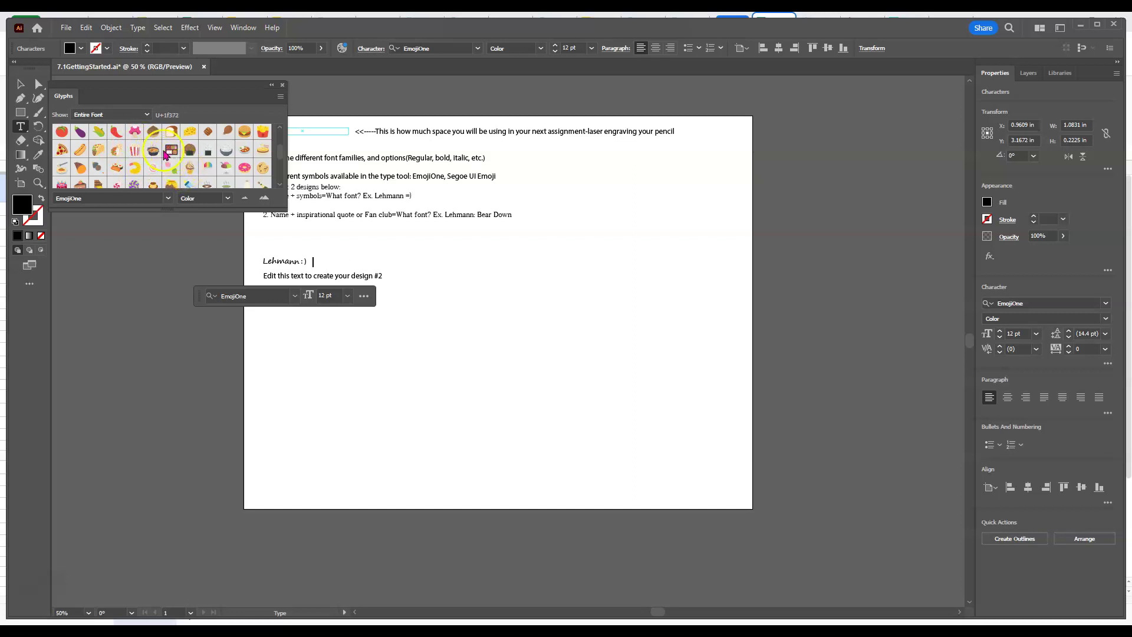
pyautogui.click(187, 163)
pyautogui.click(168, 199)
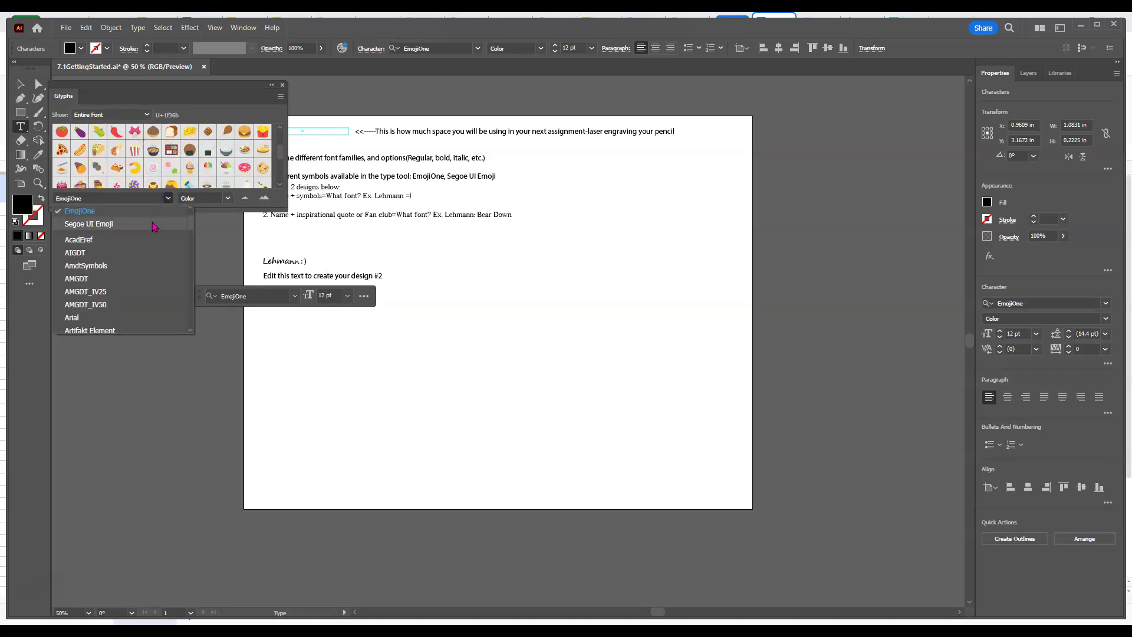
# Show Segoe UI Emoji in the Glyphs panel and scroll down to the stars, flowers and telephone symbols
pyautogui.click(144, 224)
pyautogui.click(133, 227)
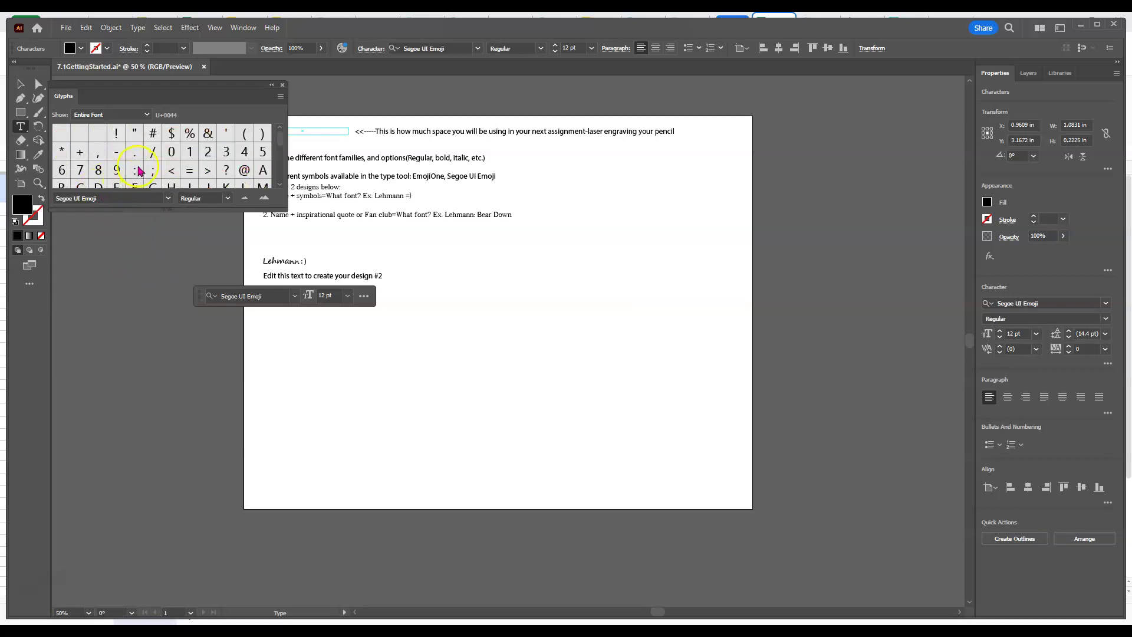
pyautogui.scroll(-10, 144, 168)
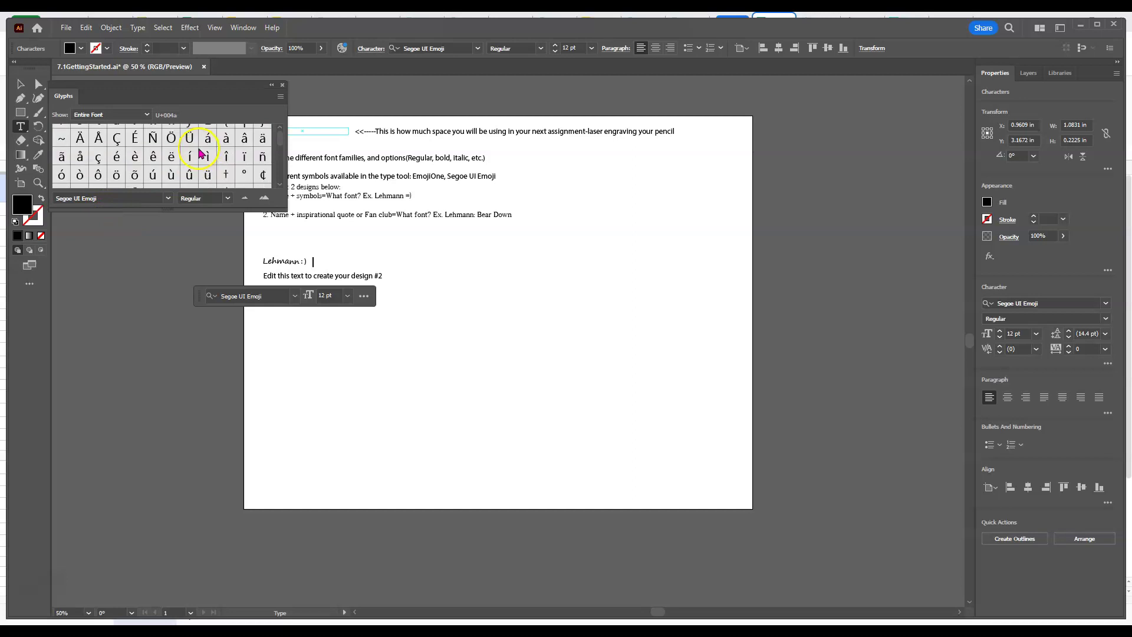
pyautogui.scroll(-8, 201, 153)
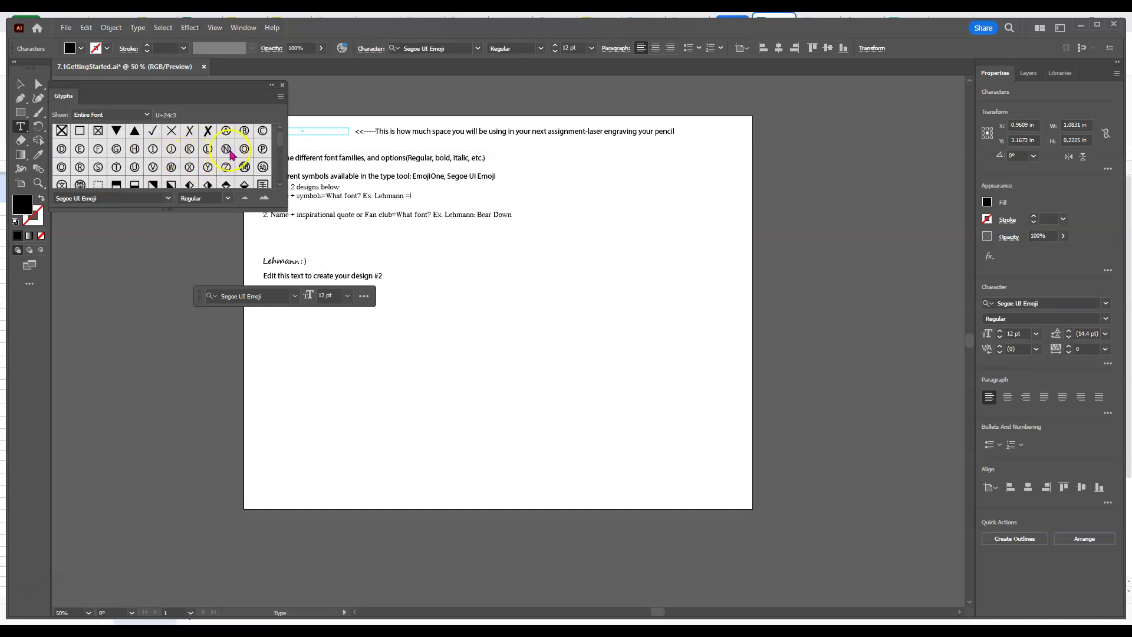
pyautogui.scroll(-3, 200, 154)
pyautogui.scroll(-5, 198, 154)
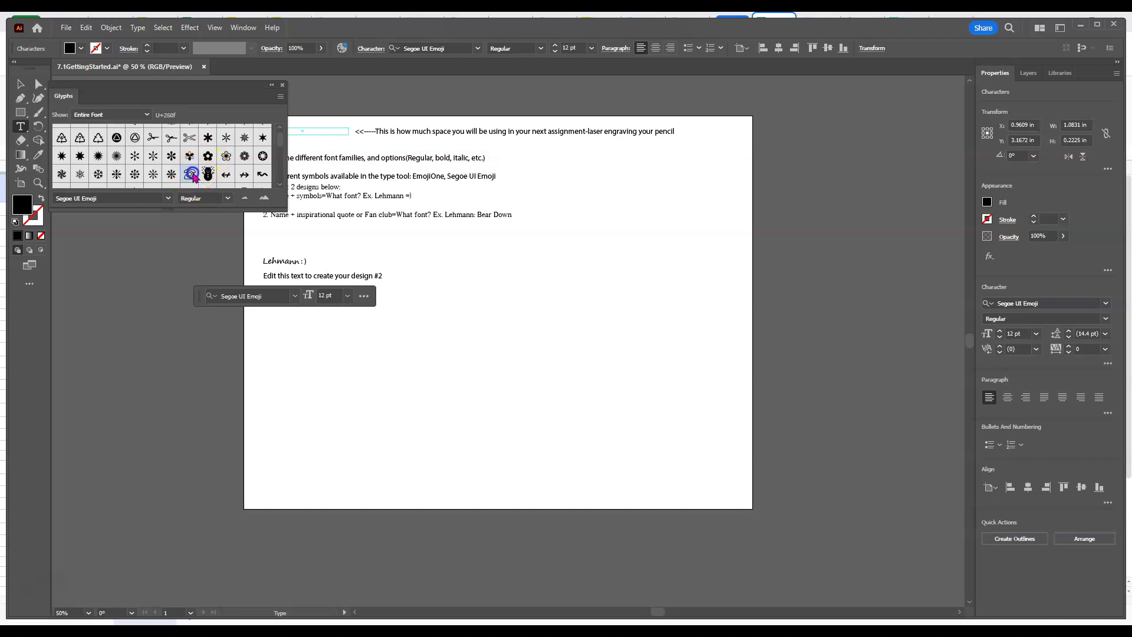
# Insert the Segoe UI Emoji telephone symbol after the smiley and enlarge the text to 23 pt
pyautogui.doubleClick(189, 174)
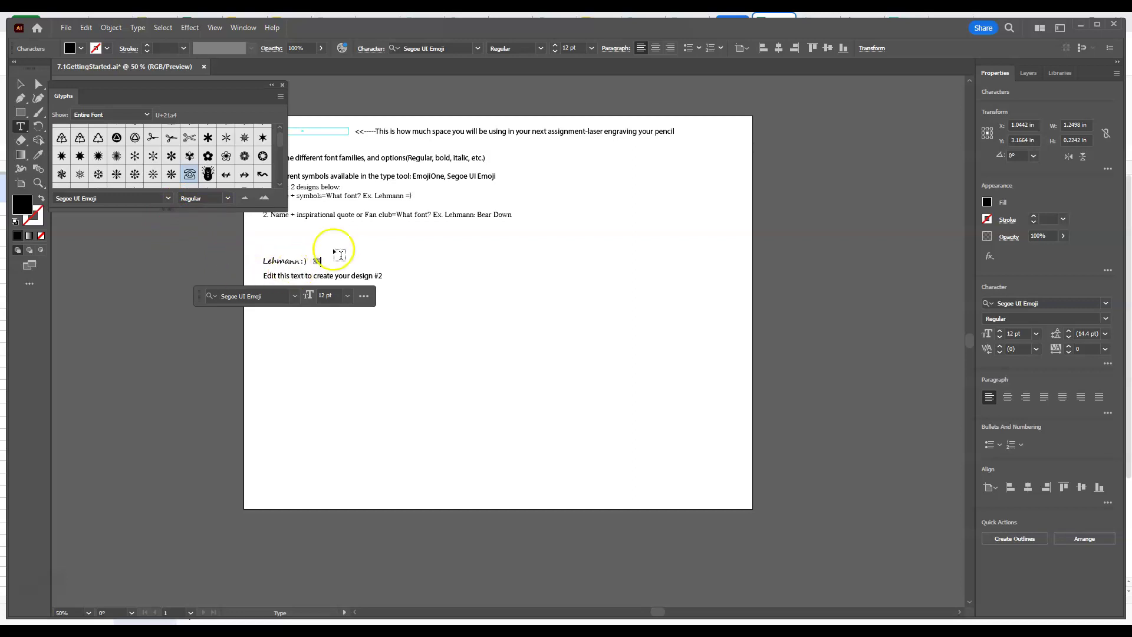
pyautogui.scroll(-5, 337, 252)
pyautogui.scroll(5, 337, 247)
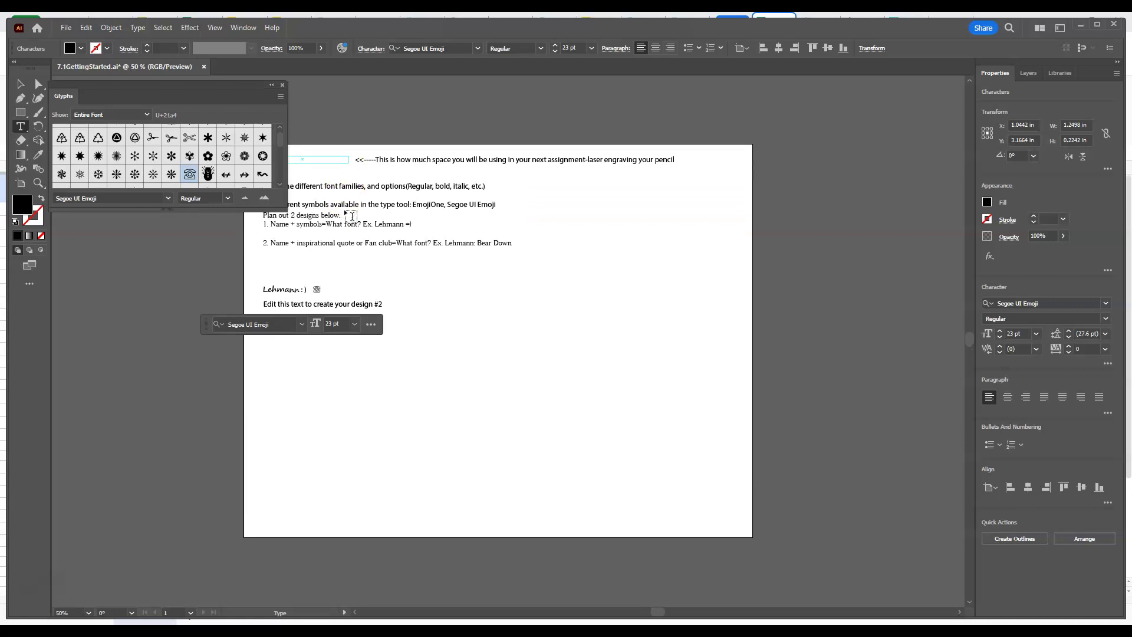
pyautogui.click(293, 286)
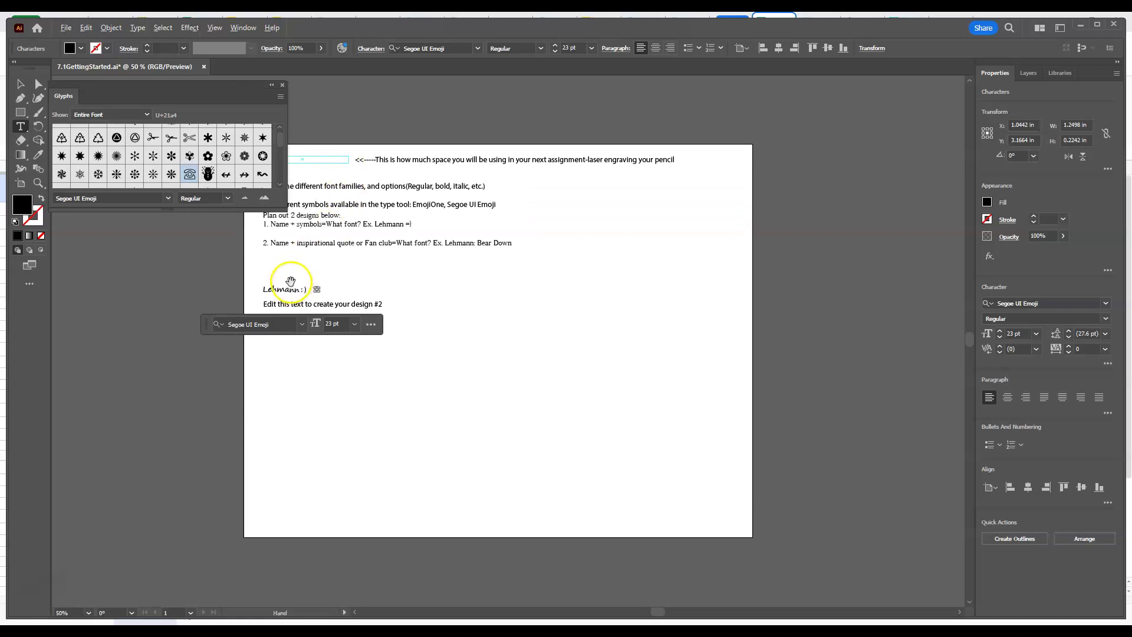
pyautogui.scroll(-4, 278, 270)
pyautogui.scroll(6, 278, 270)
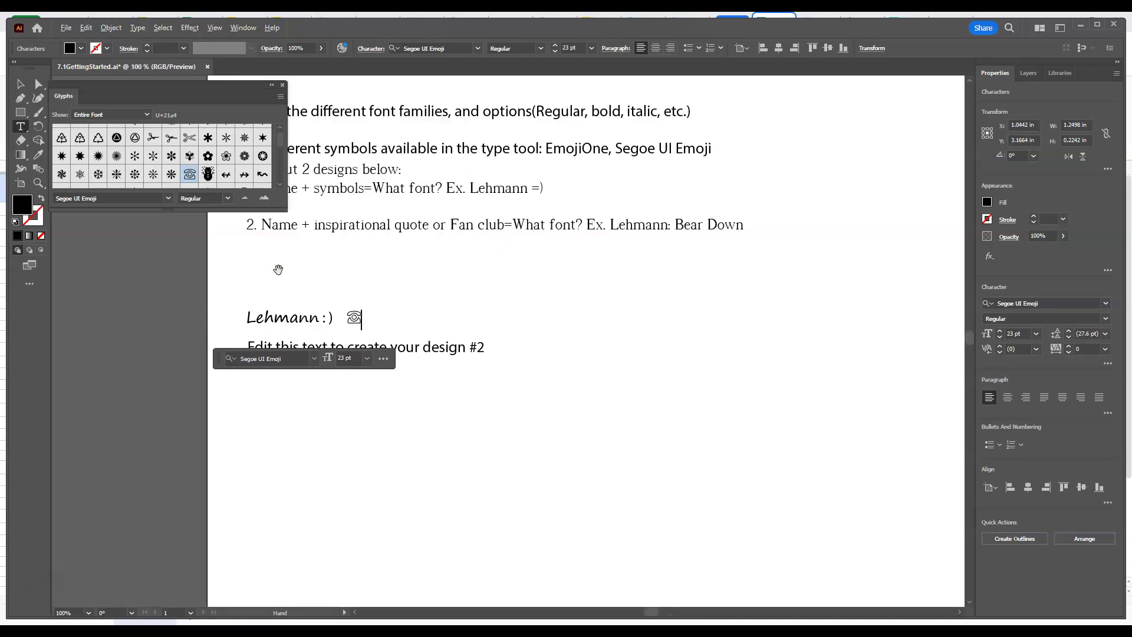
pyautogui.scroll(-2, 279, 270)
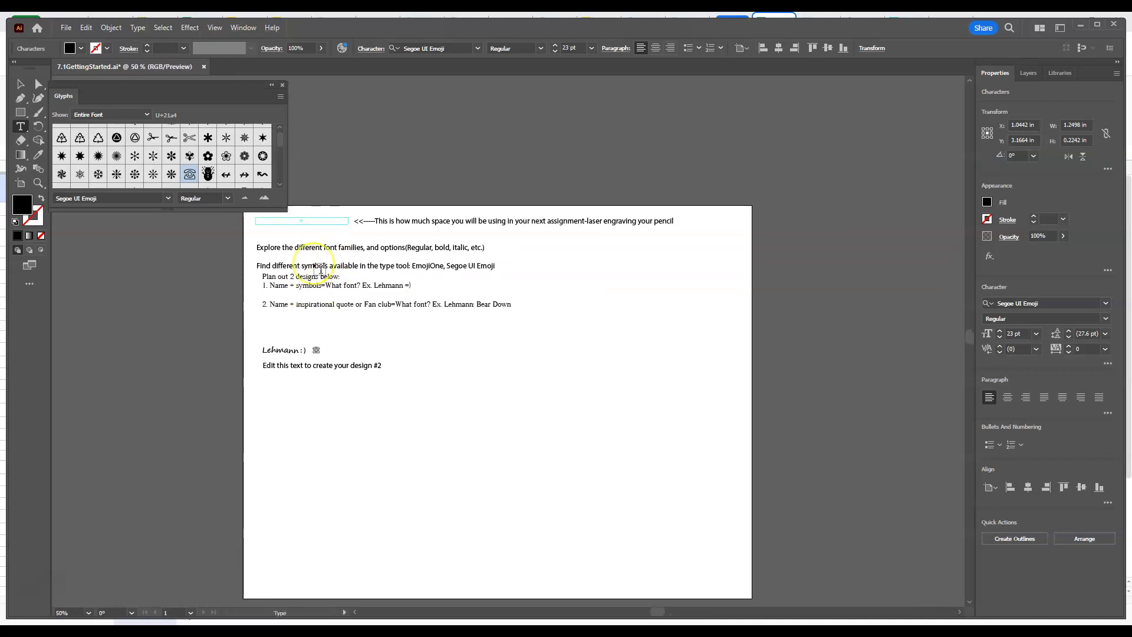
pyautogui.scroll(2, 320, 270)
pyautogui.scroll(-4, 321, 270)
pyautogui.scroll(2, 320, 270)
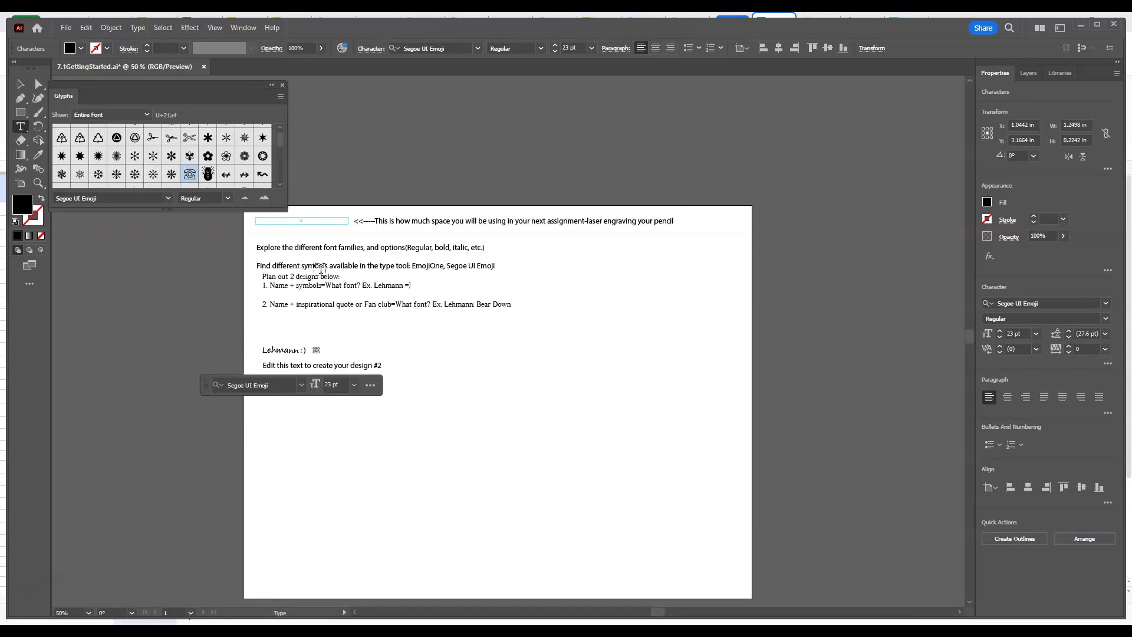
pyautogui.scroll(1, 269, 350)
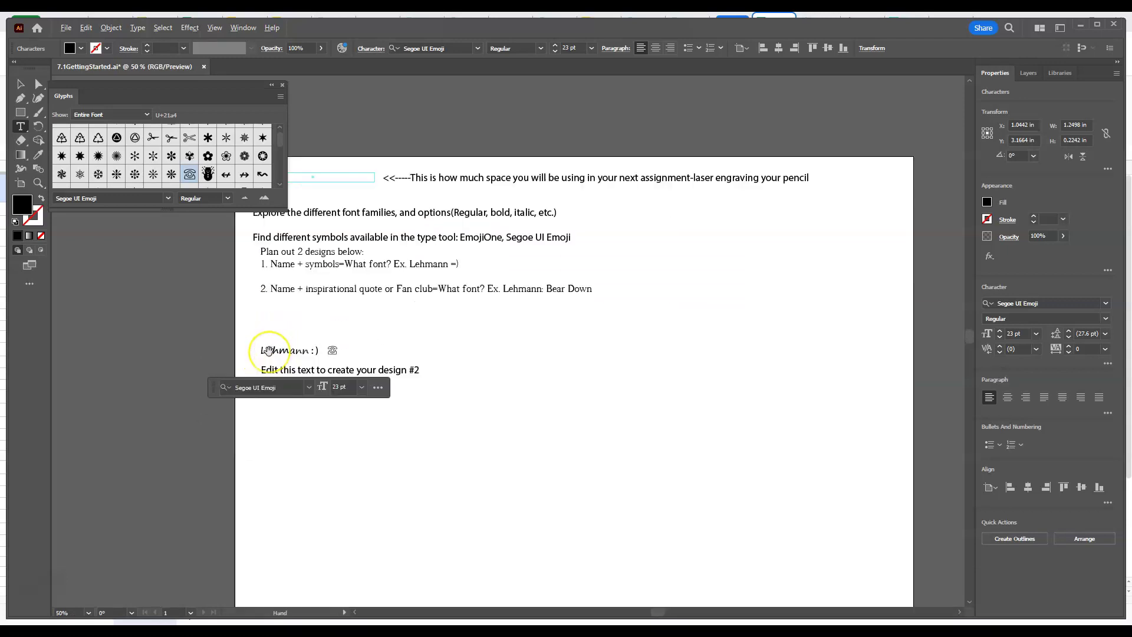
pyautogui.scroll(5, 268, 350)
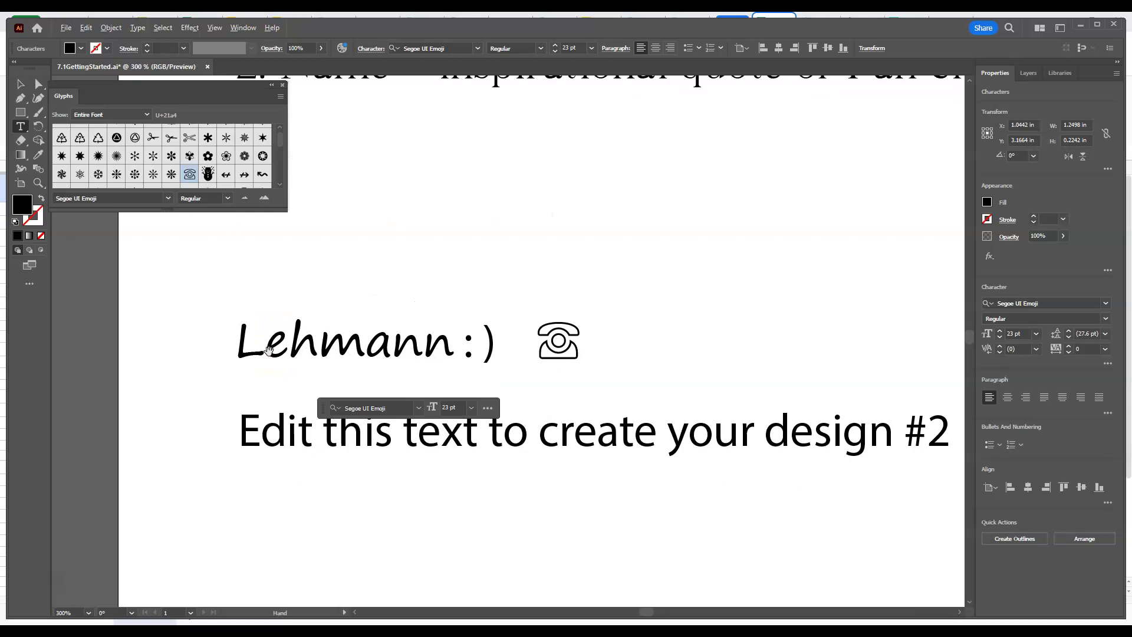
pyautogui.scroll(-2, 268, 351)
pyautogui.scroll(2, 401, 375)
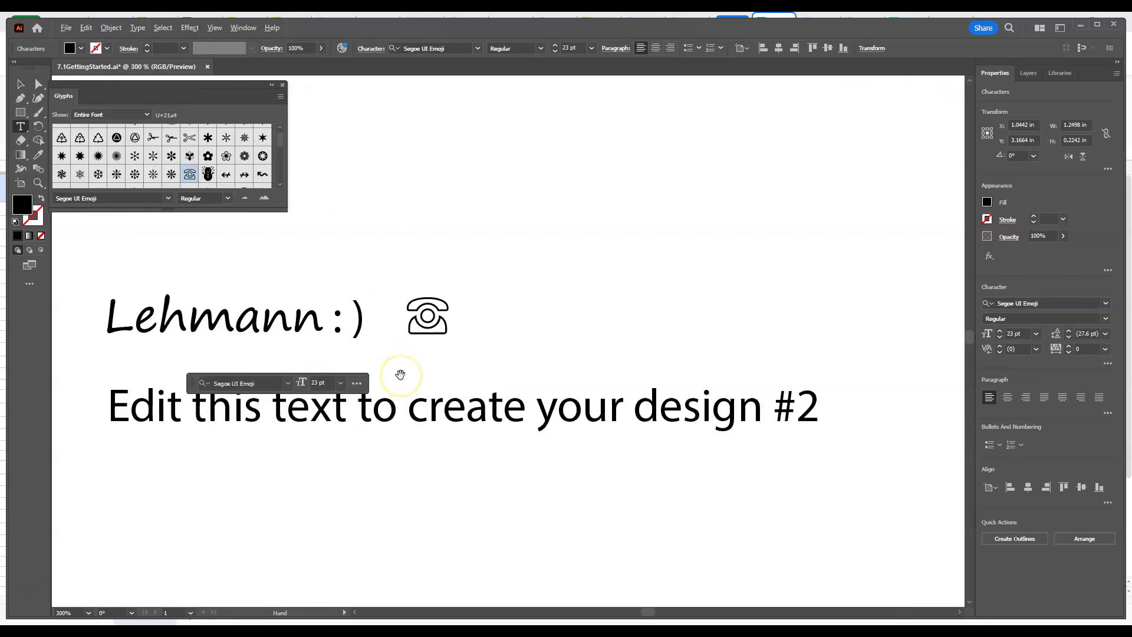
pyautogui.scroll(-2, 400, 375)
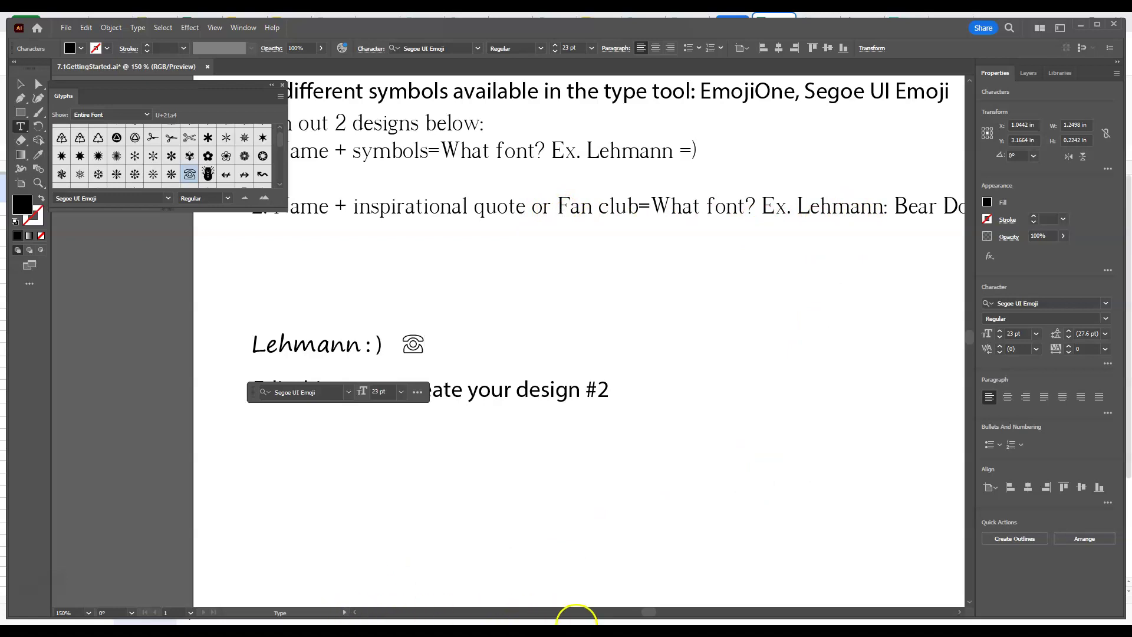
pyautogui.moveTo(645, 612); pyautogui.dragTo(651, 612)
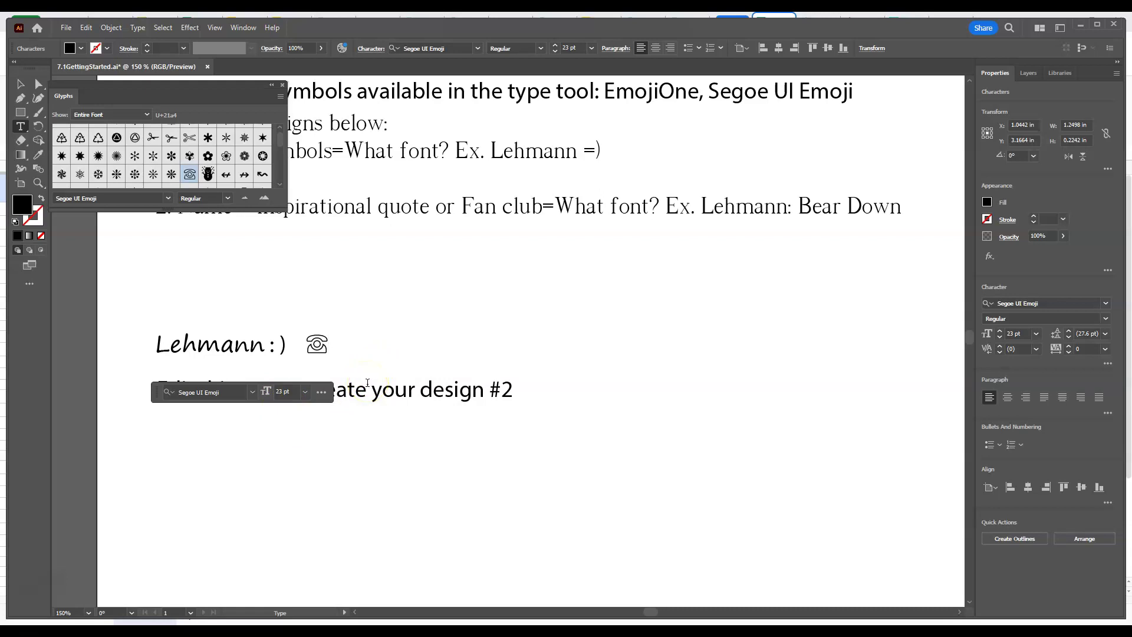
pyautogui.scroll(-3, 412, 430)
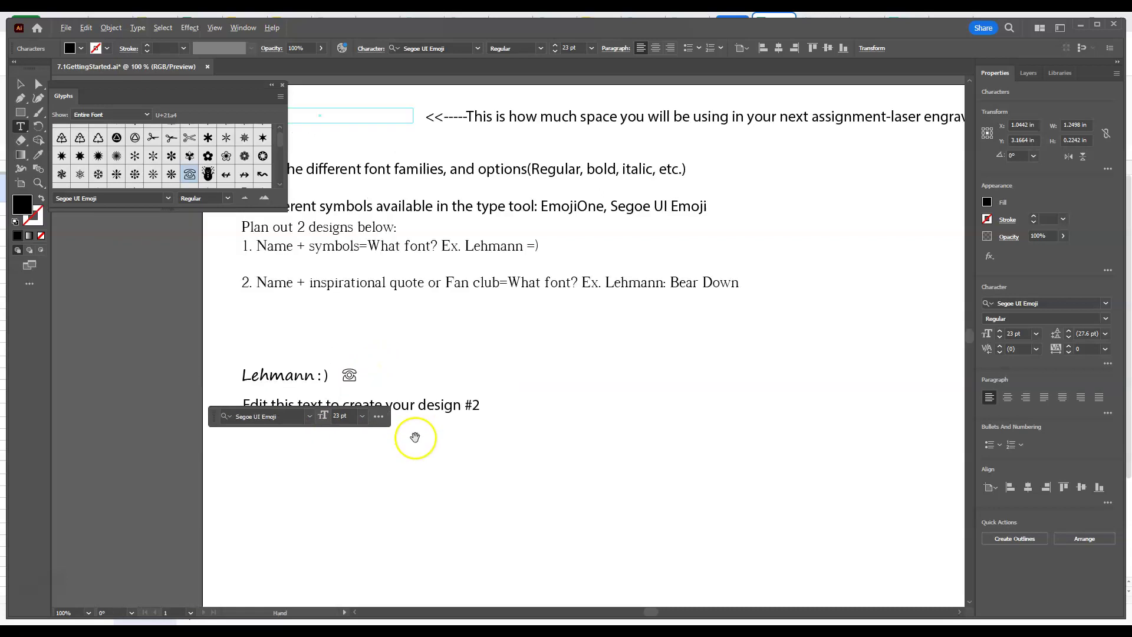
pyautogui.scroll(3, 450, 445)
pyautogui.scroll(-2, 450, 445)
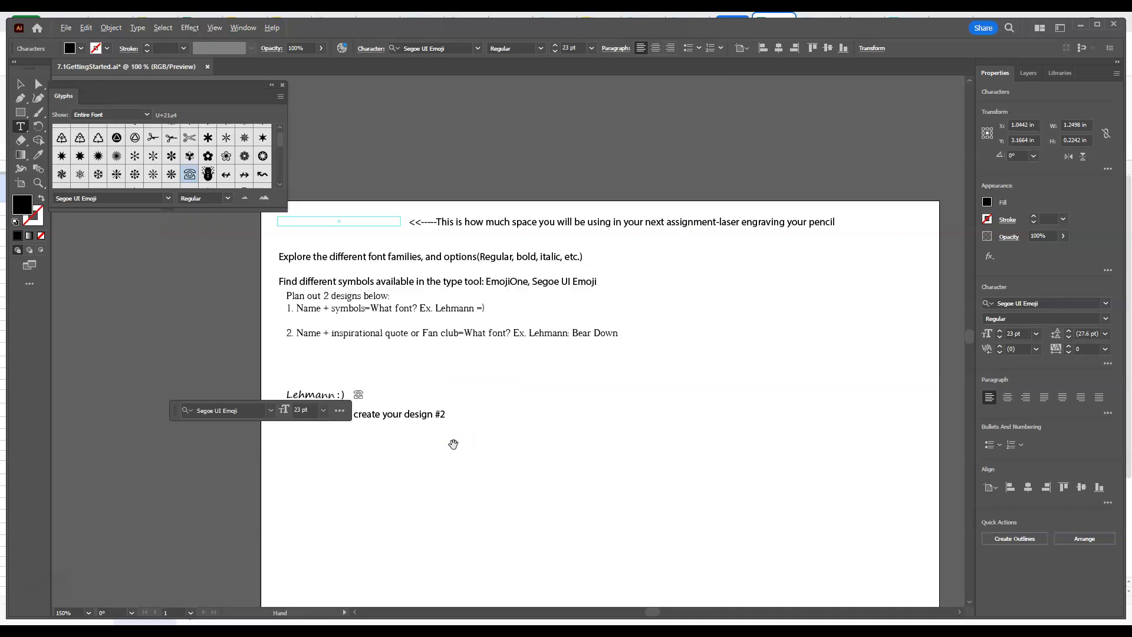
pyautogui.scroll(1, 462, 448)
pyautogui.scroll(-2, 463, 448)
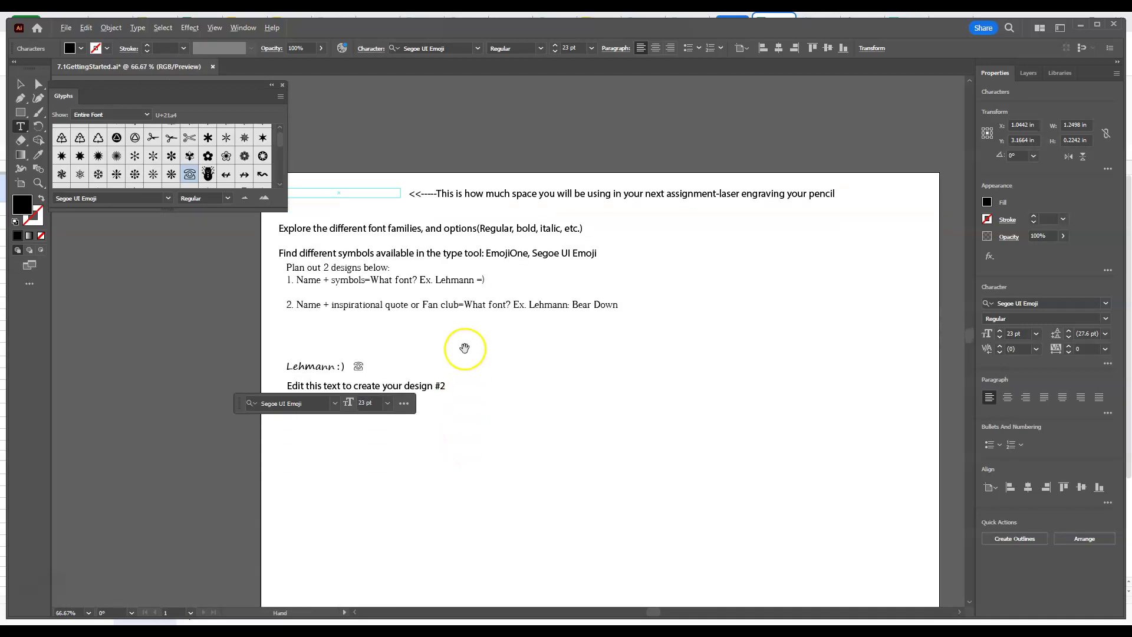
pyautogui.scroll(3, 461, 318)
pyautogui.scroll(1, 462, 319)
pyautogui.scroll(-3, 462, 319)
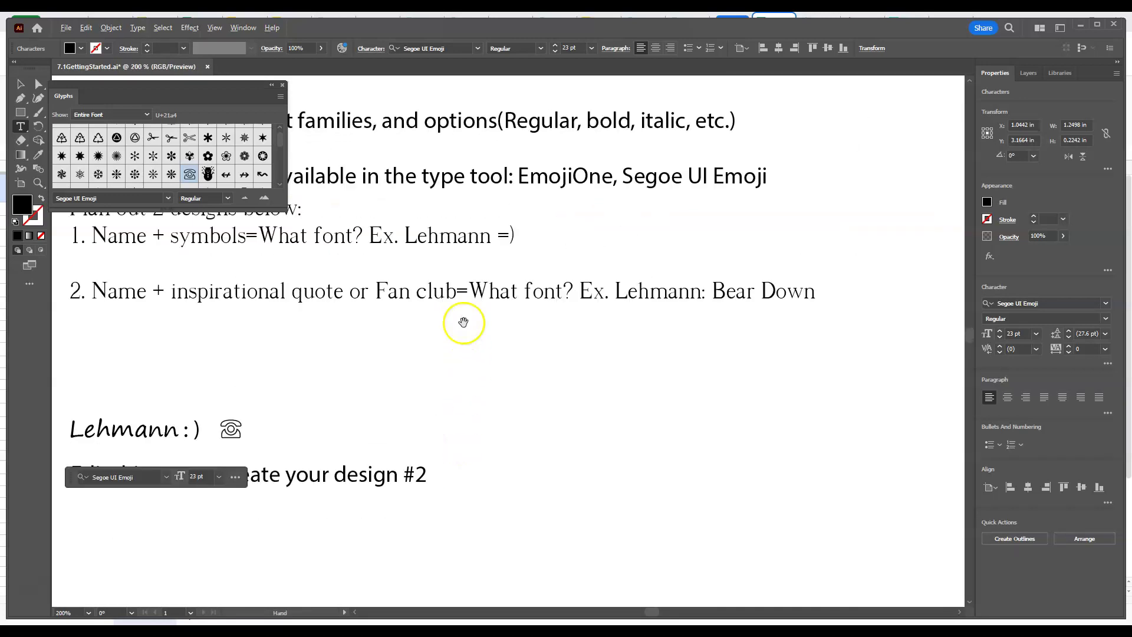
pyautogui.moveTo(462, 319); pyautogui.dragTo(463, 319)
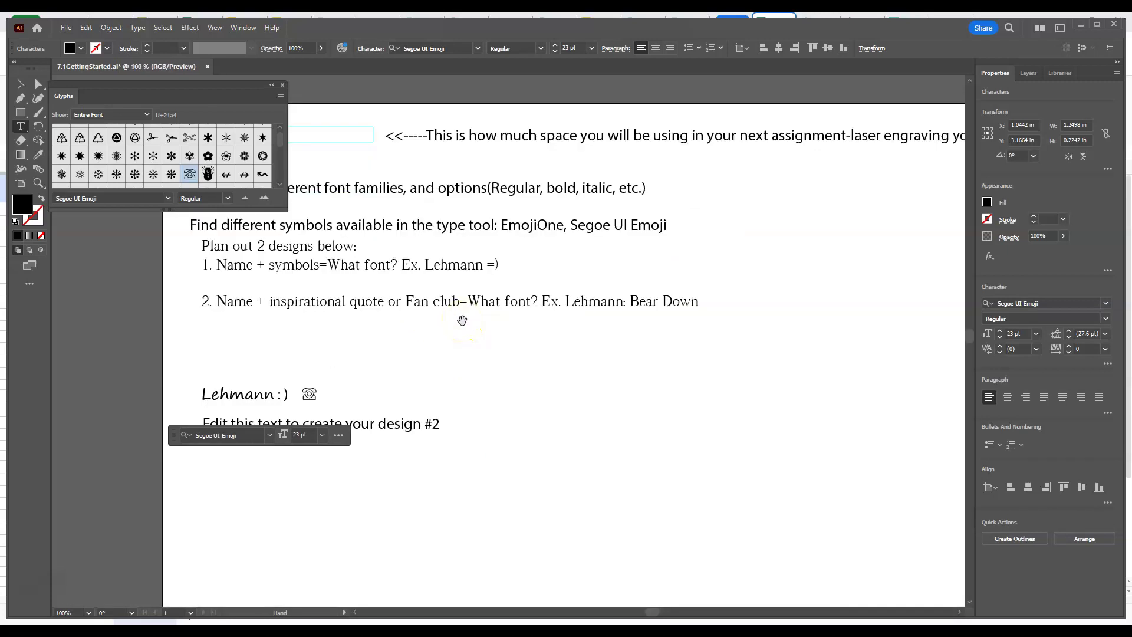